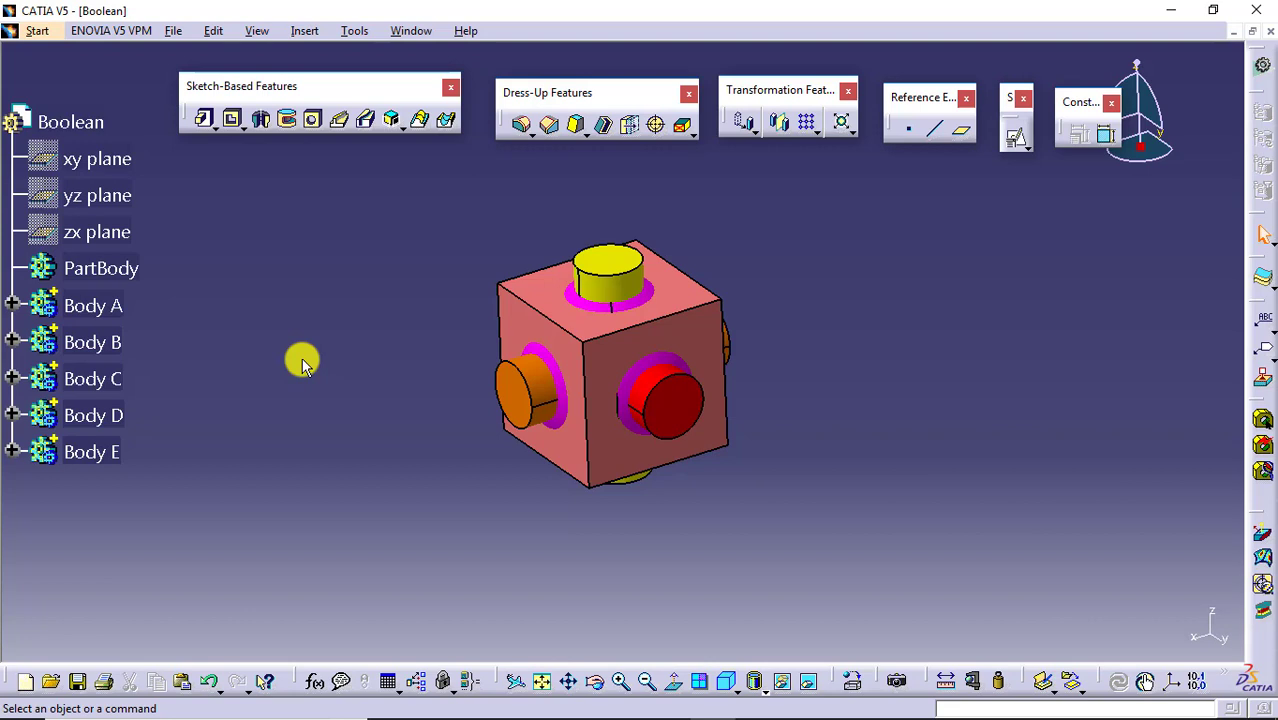
# Hide Body A, Body B, Body C and Body D so that only the Body E sphere is displayed.
pyautogui.rightClick(108, 310)
pyautogui.click(140, 364)
pyautogui.rightClick(128, 340)
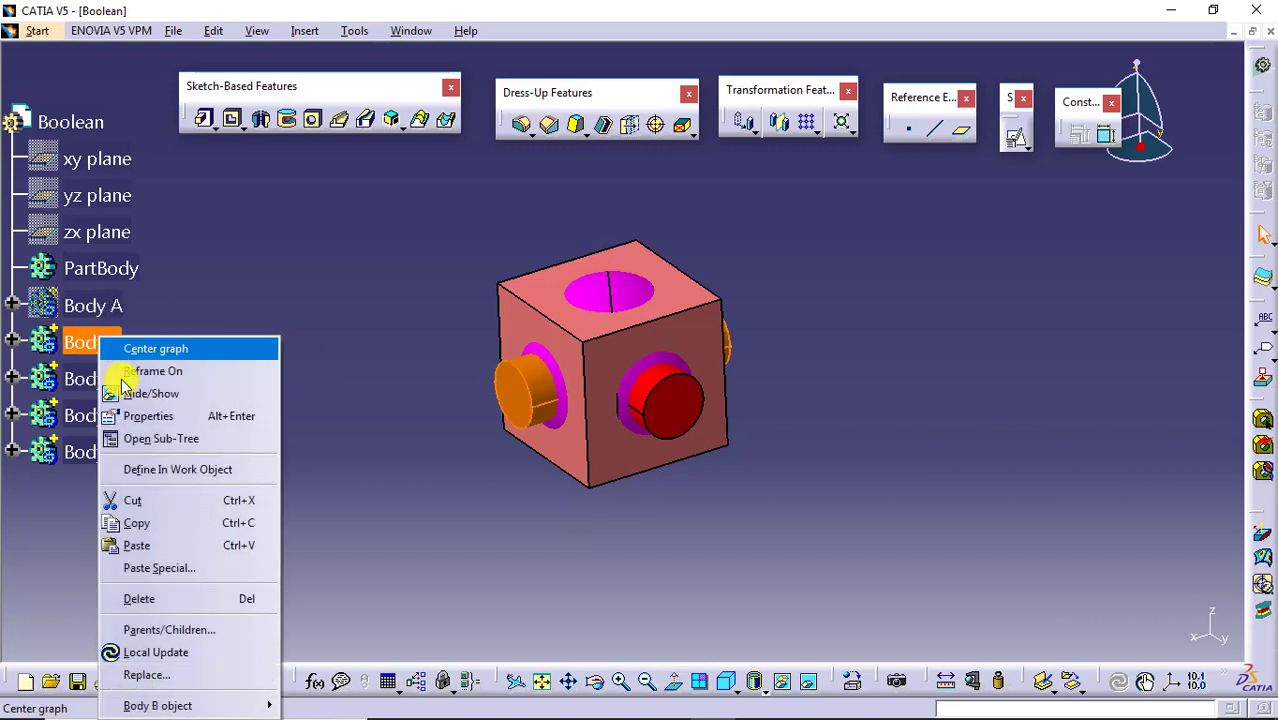
pyautogui.click(130, 391)
pyautogui.rightClick(82, 378)
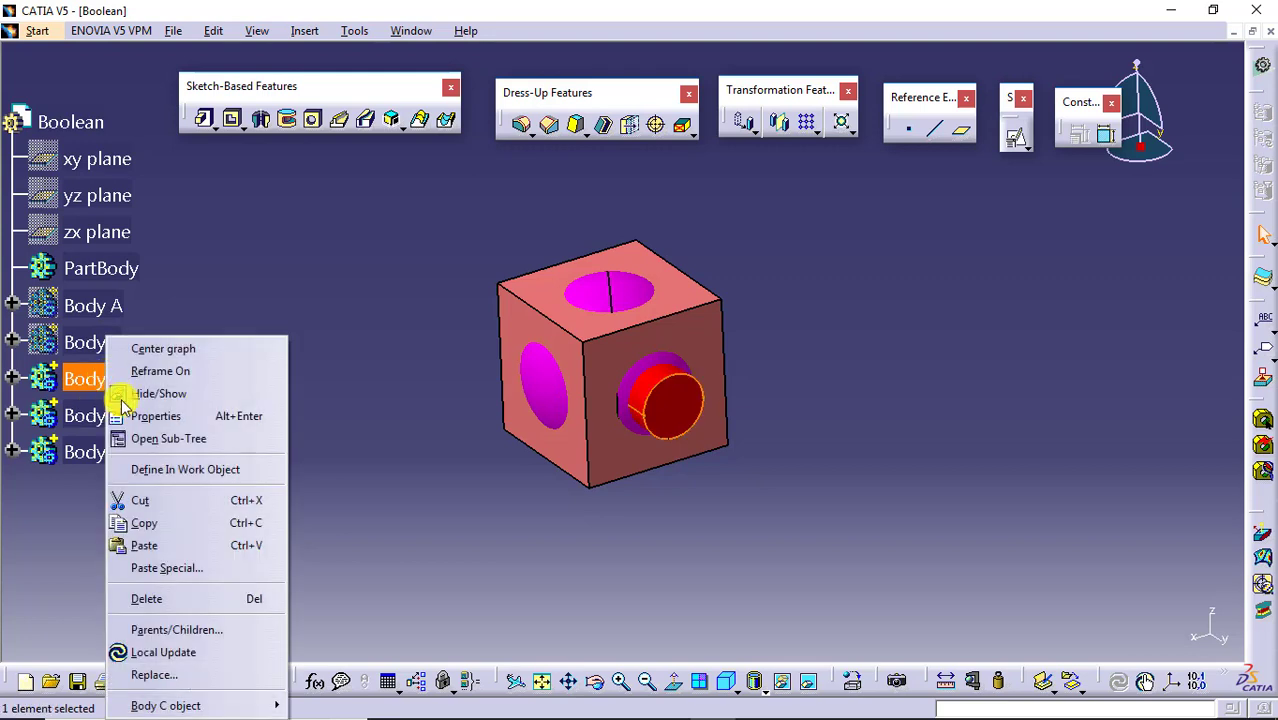
pyautogui.click(130, 393)
pyautogui.rightClick(103, 412)
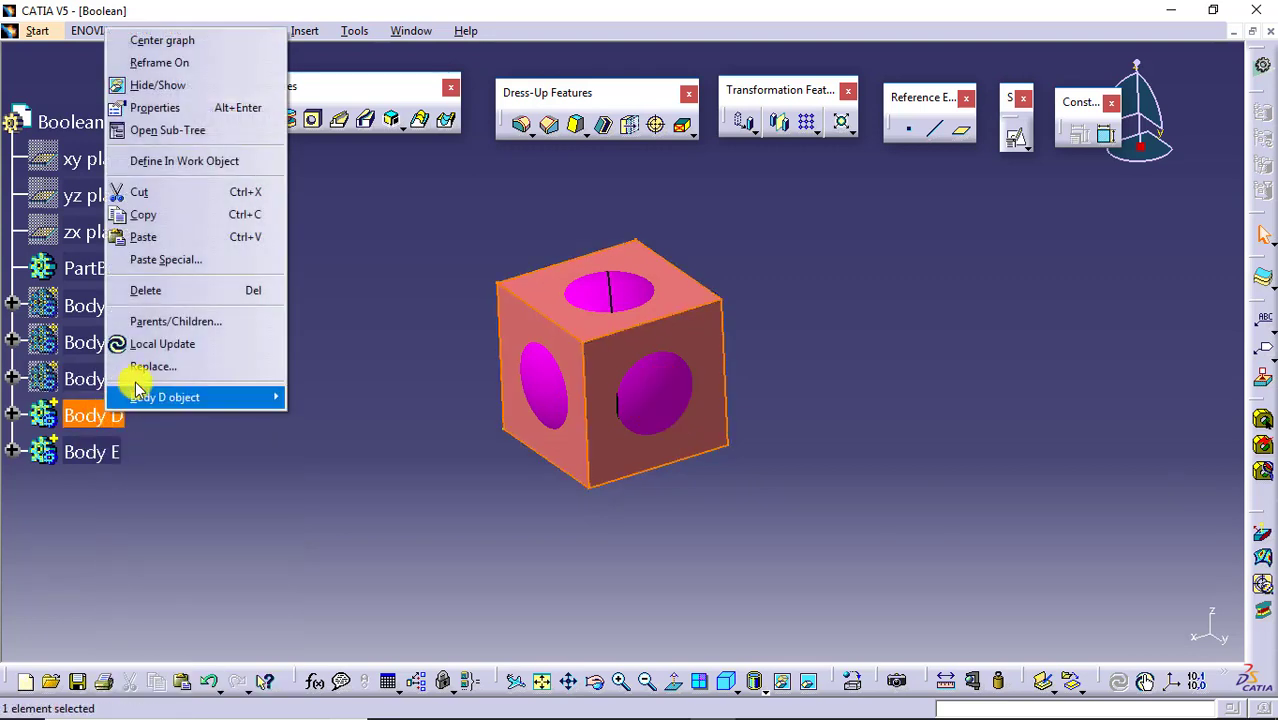
pyautogui.click(150, 86)
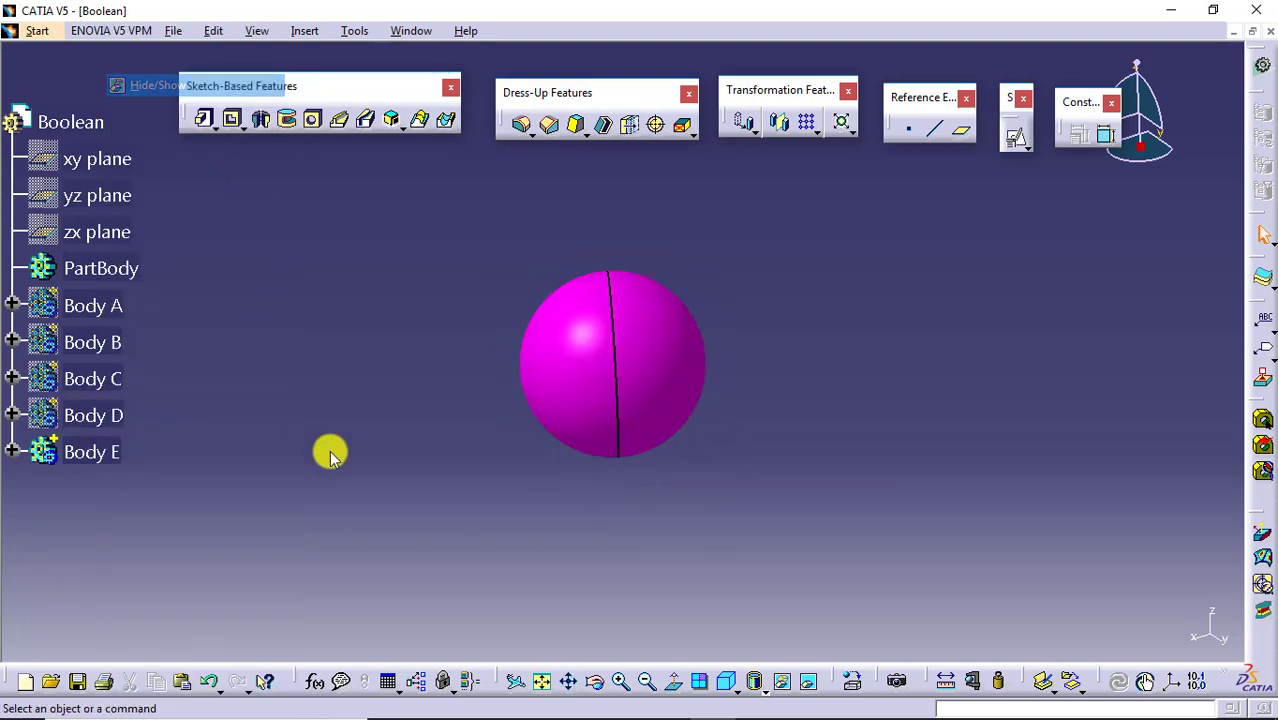
# Show the xy, yz and zx reference planes.
pyautogui.rightClick(125, 162)
pyautogui.click(150, 220)
pyautogui.rightClick(98, 195)
pyautogui.click(130, 248)
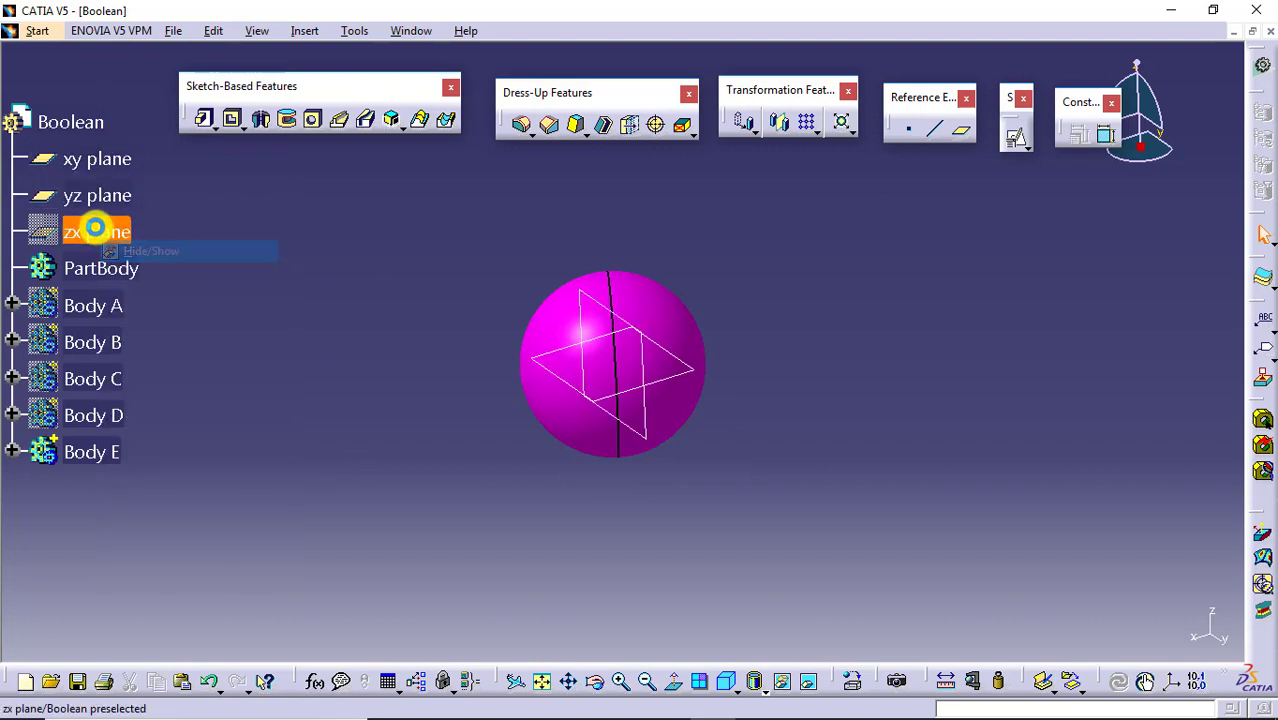
pyautogui.rightClick(94, 228)
pyautogui.click(158, 287)
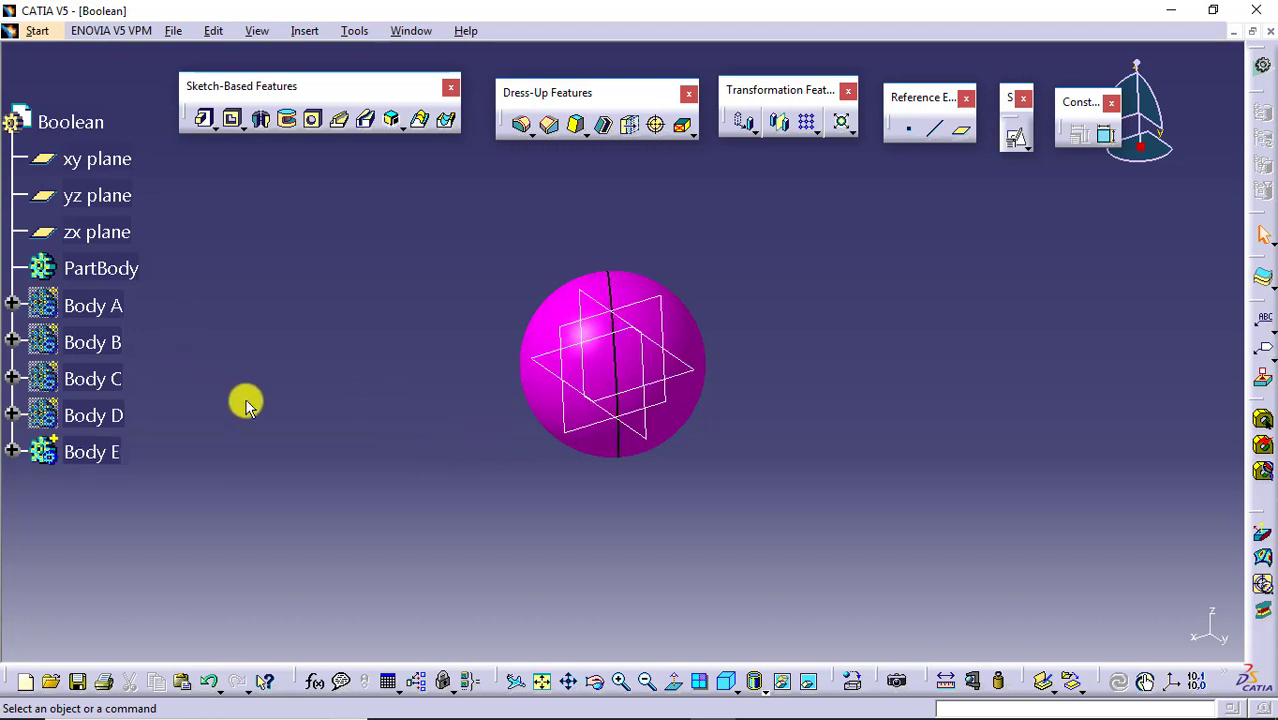
# Copy Body E and paste the copy as a new body under the Boolean part.
pyautogui.click(80, 452)
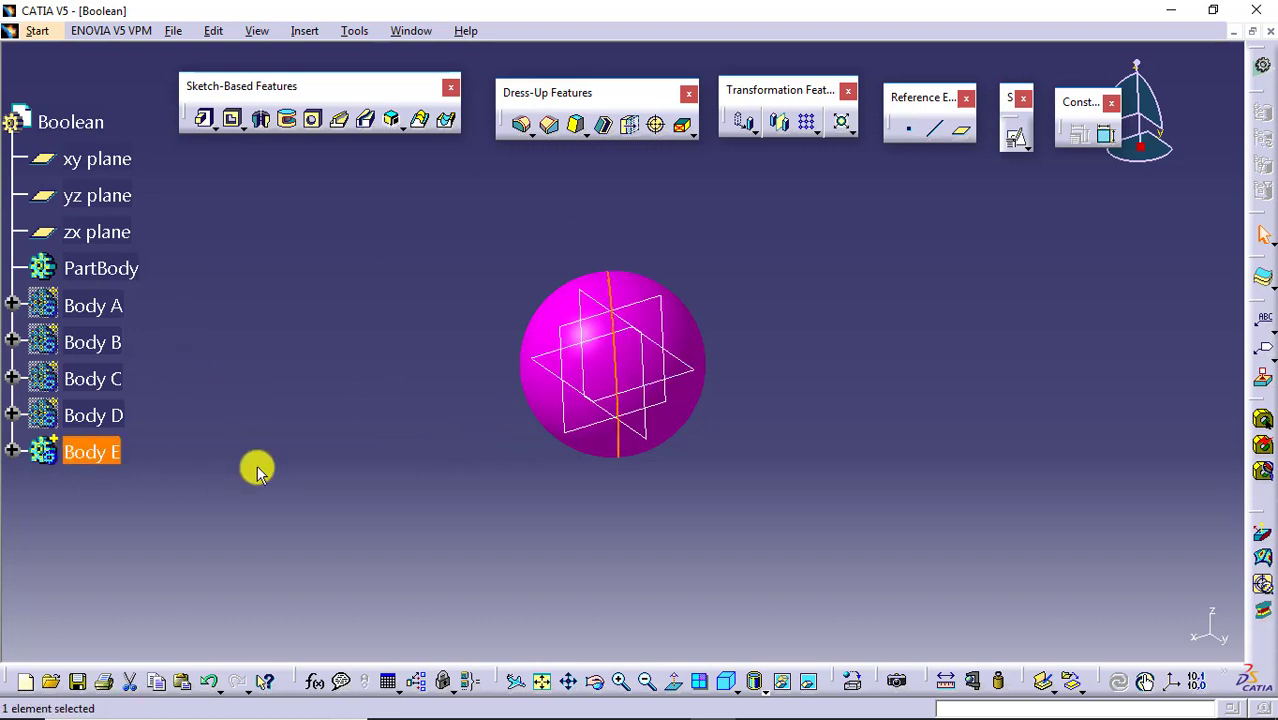
pyautogui.moveTo(476, 368); pyautogui.dragTo(379, 442, button='middle')
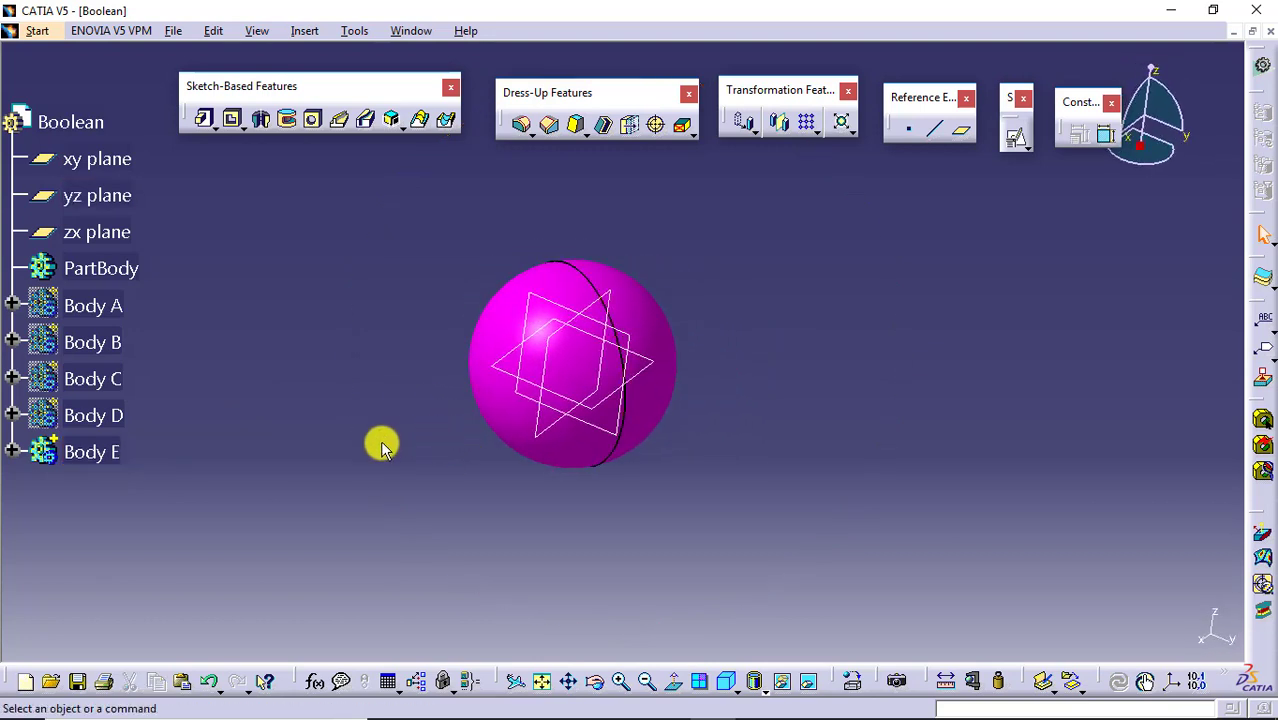
pyautogui.rightClick(96, 453)
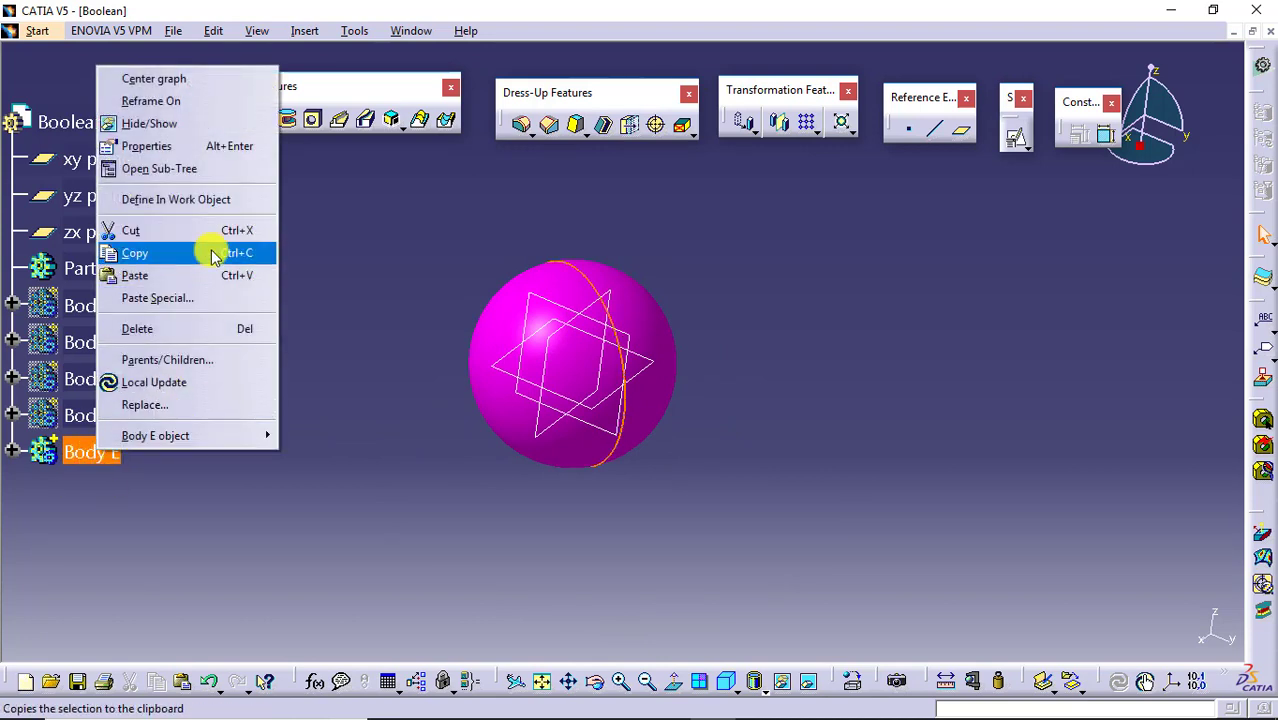
pyautogui.click(243, 258)
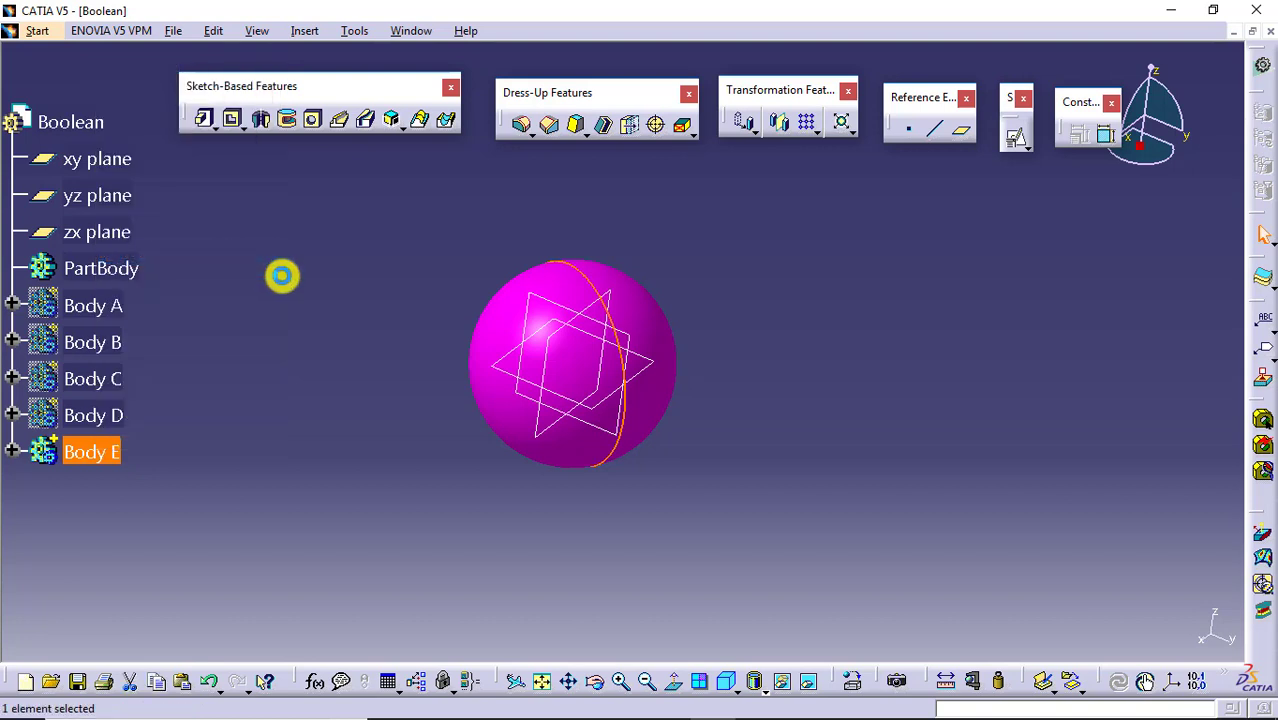
pyautogui.click(282, 280)
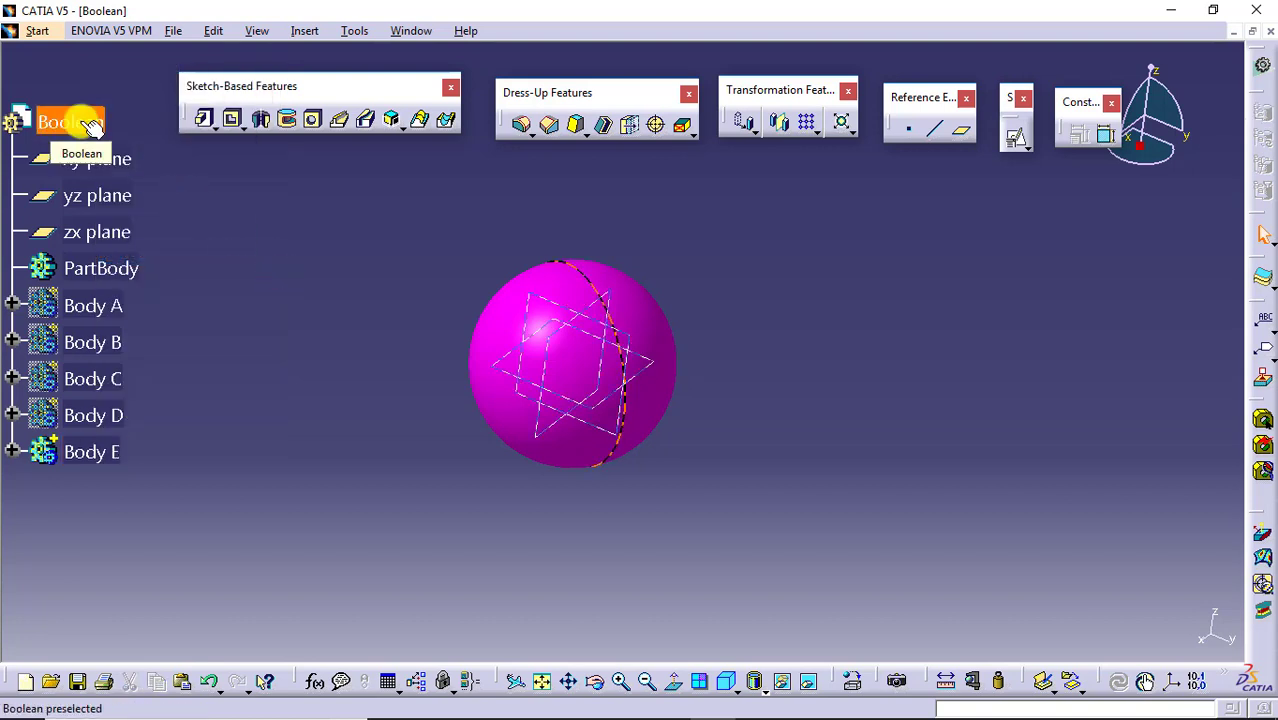
pyautogui.rightClick(92, 124)
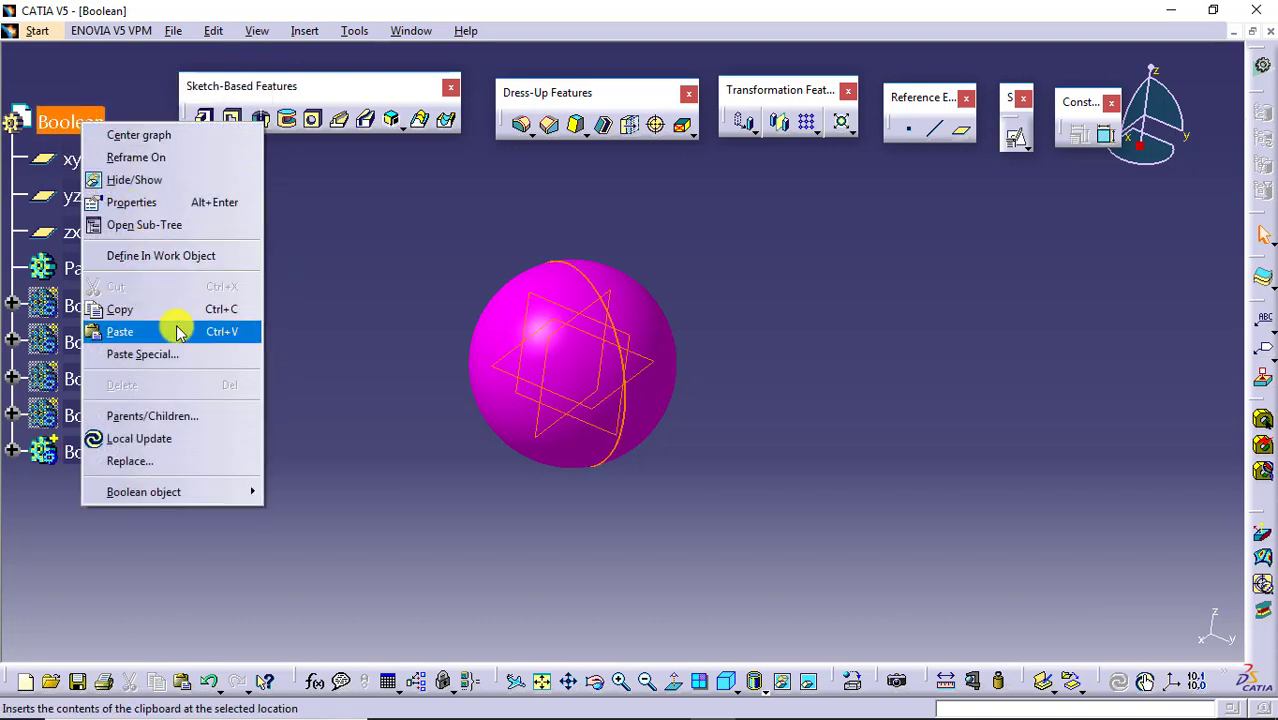
pyautogui.click(179, 330)
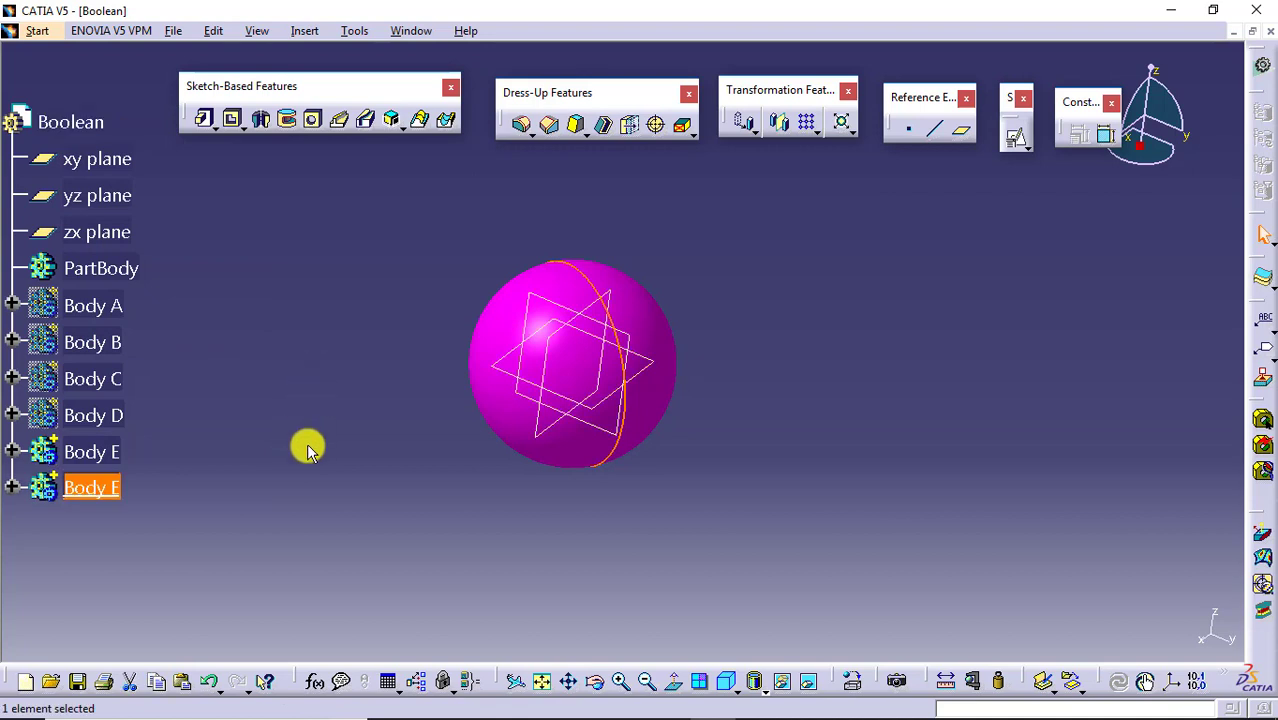
pyautogui.click(351, 431)
# Expand the original and the pasted Body E and compare the shaft and sketch contained in each.
pyautogui.scroll(-2, 356, 395)
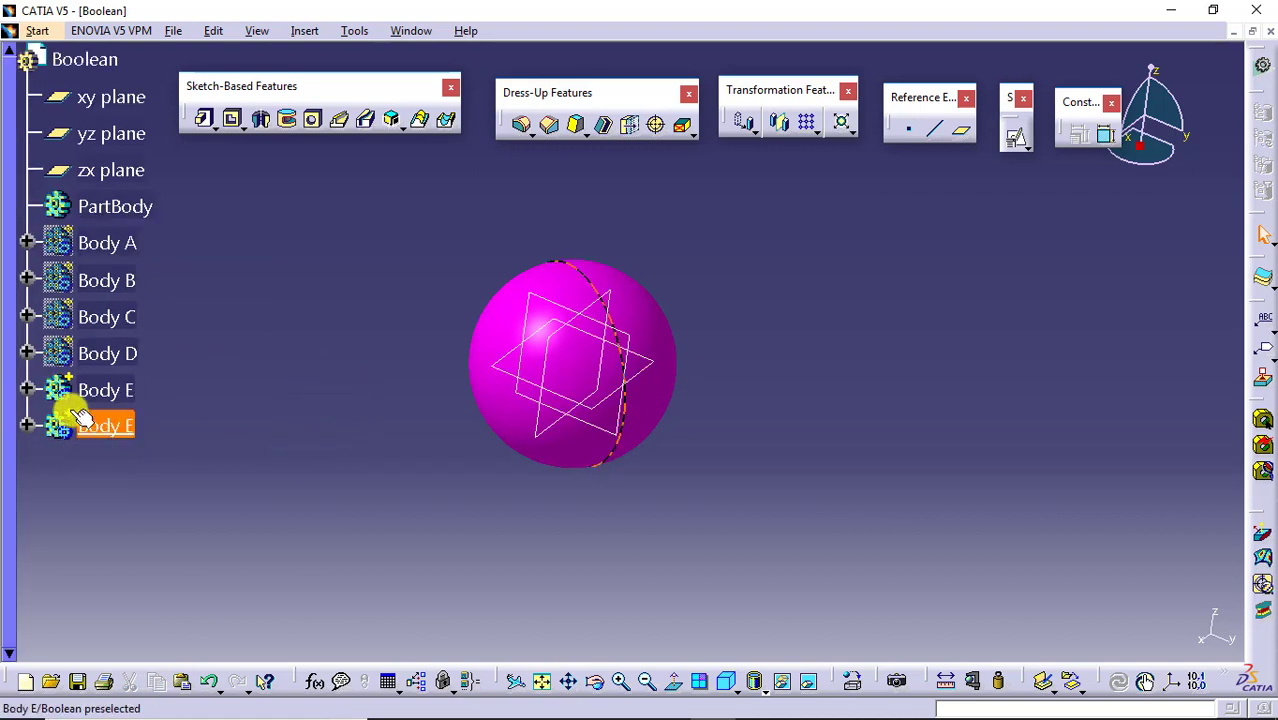
pyautogui.click(27, 390)
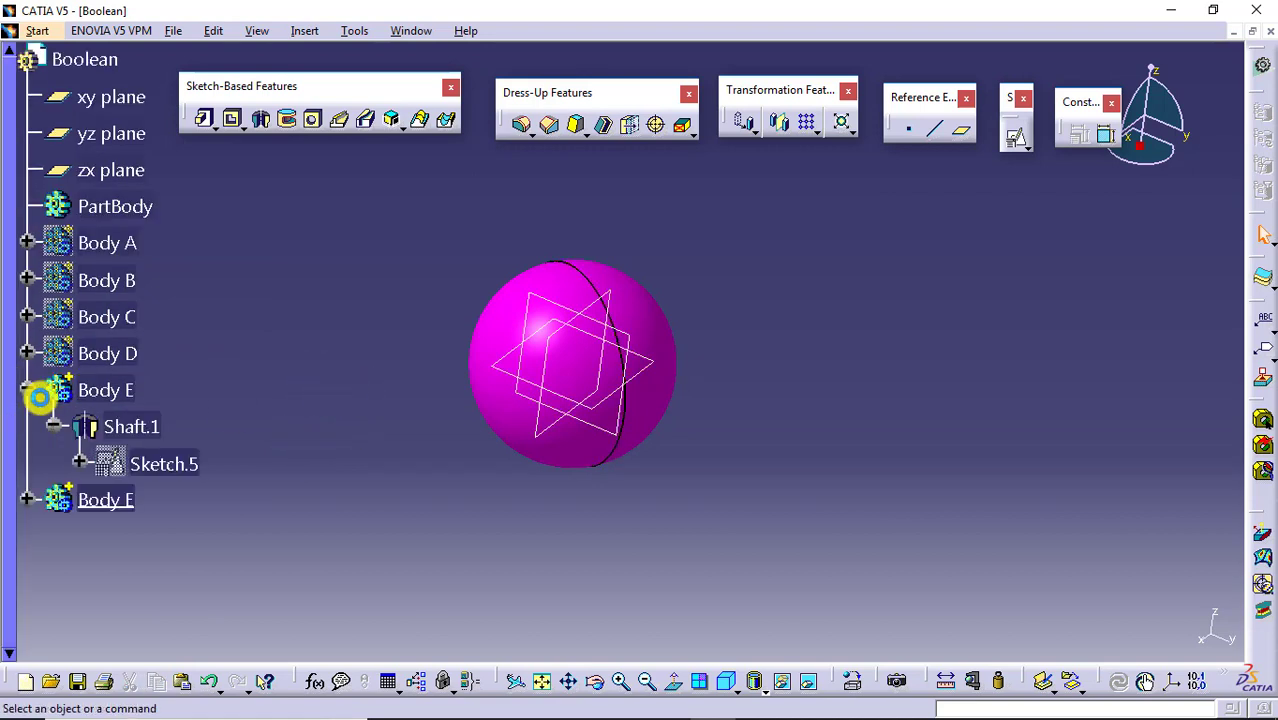
pyautogui.click(27, 500)
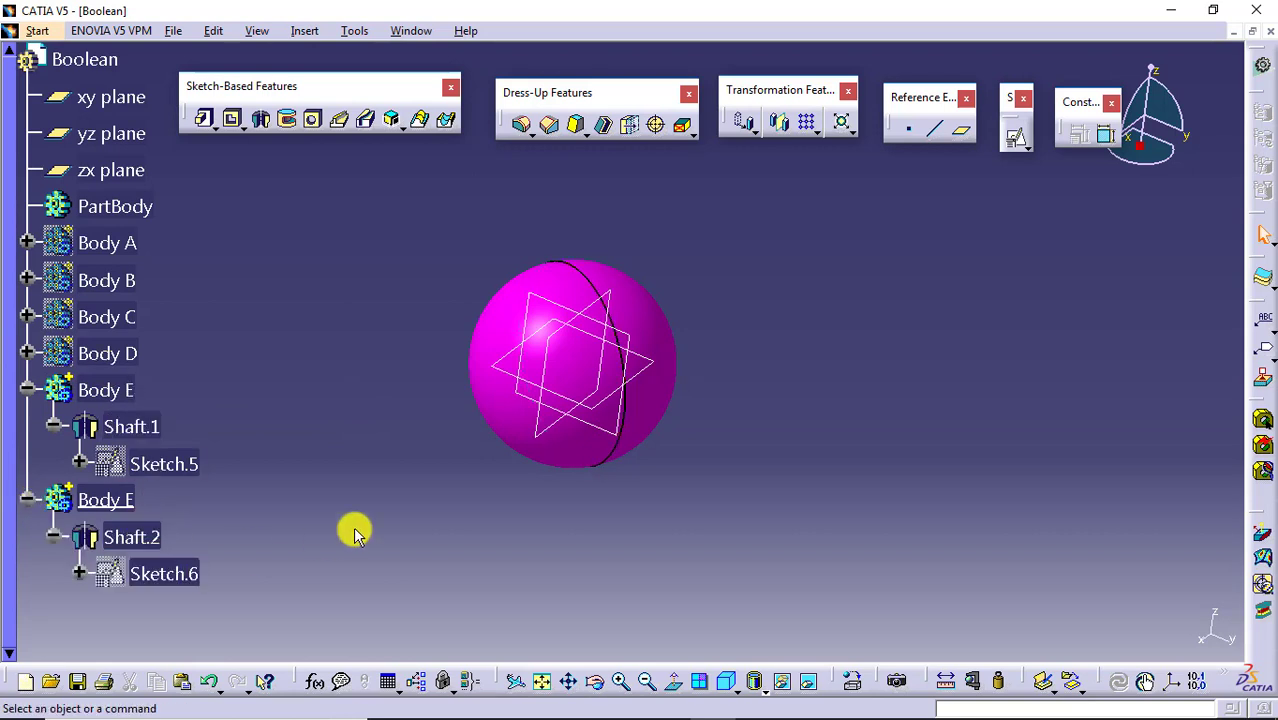
pyautogui.click(105, 388)
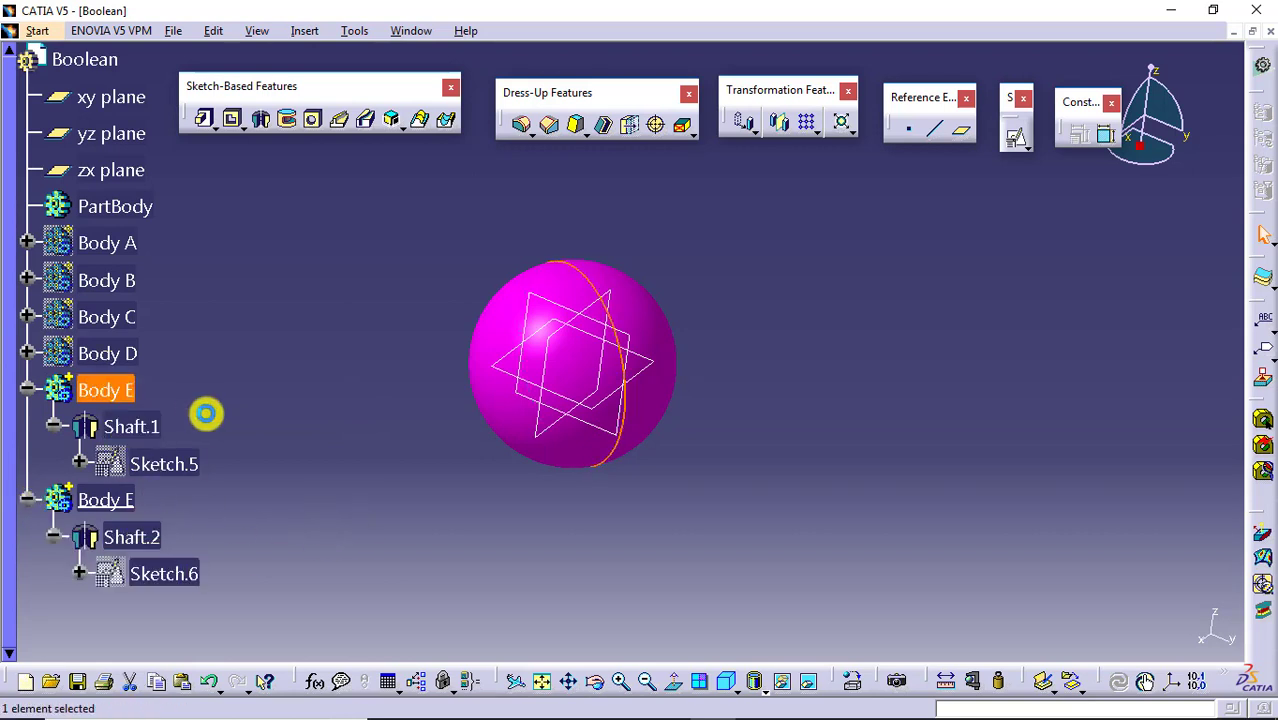
pyautogui.click(172, 461)
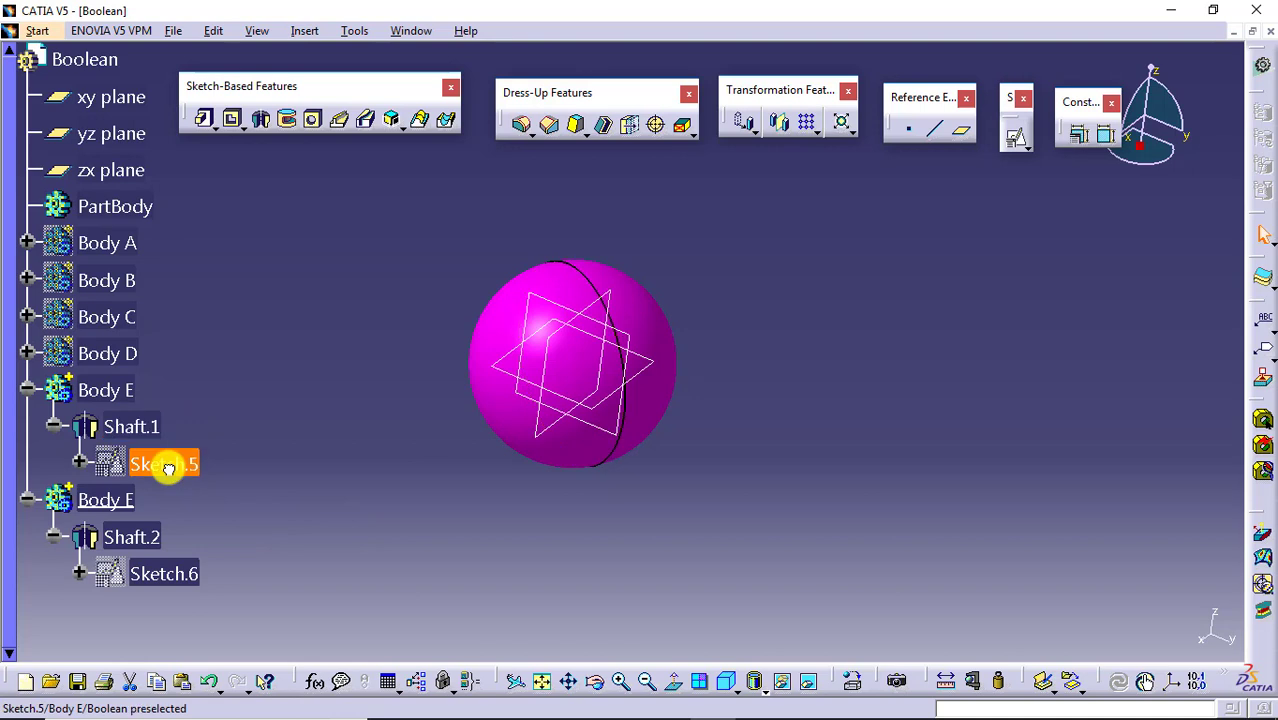
pyautogui.click(118, 503)
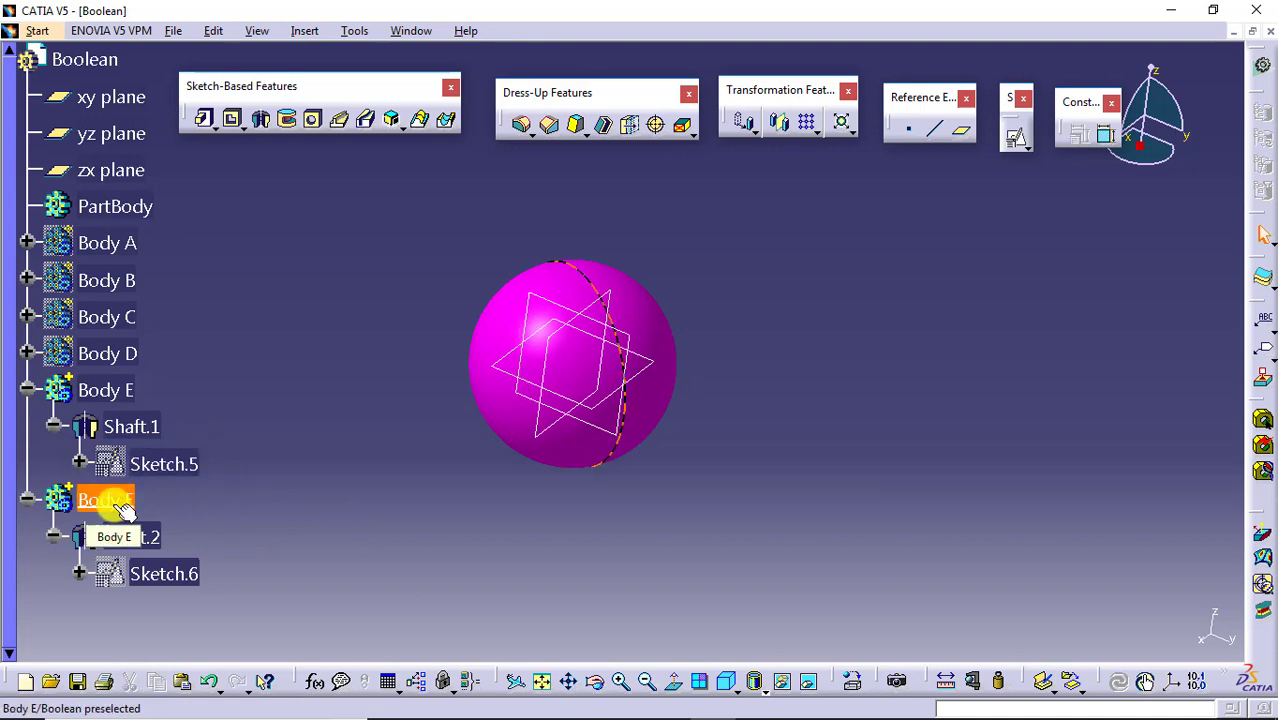
pyautogui.click(127, 533)
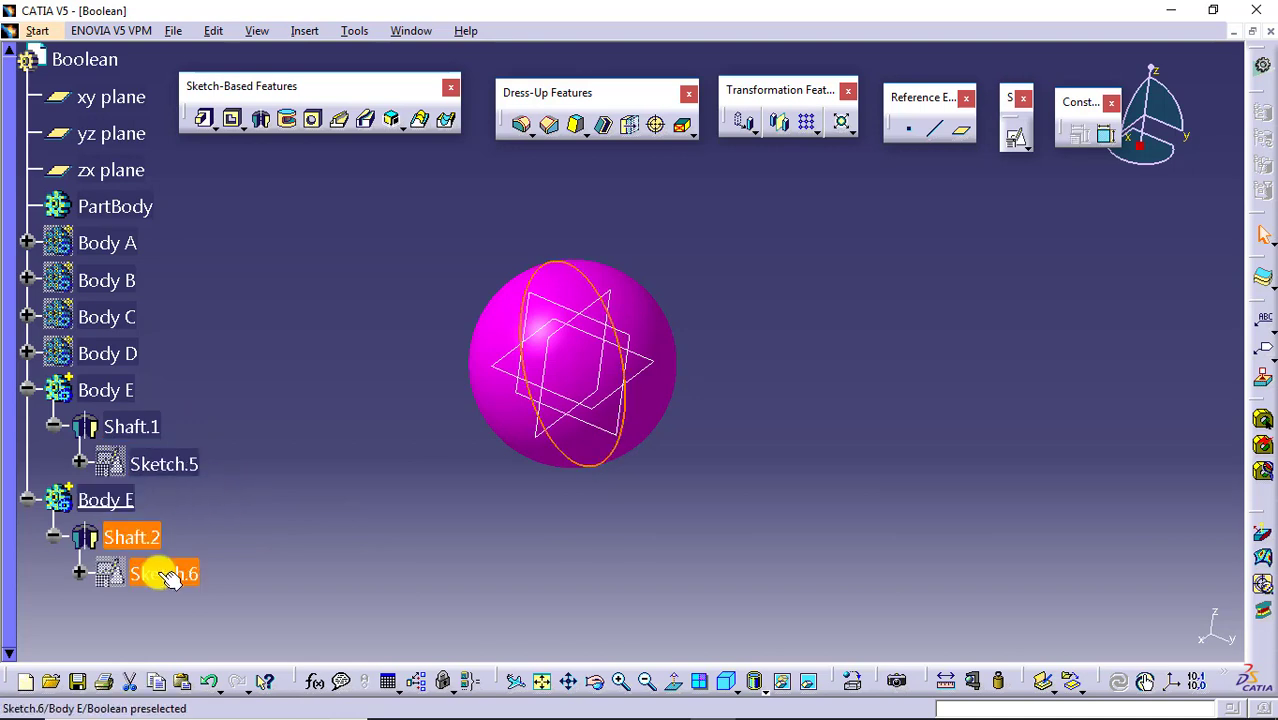
pyautogui.click(158, 572)
pyautogui.click(285, 517)
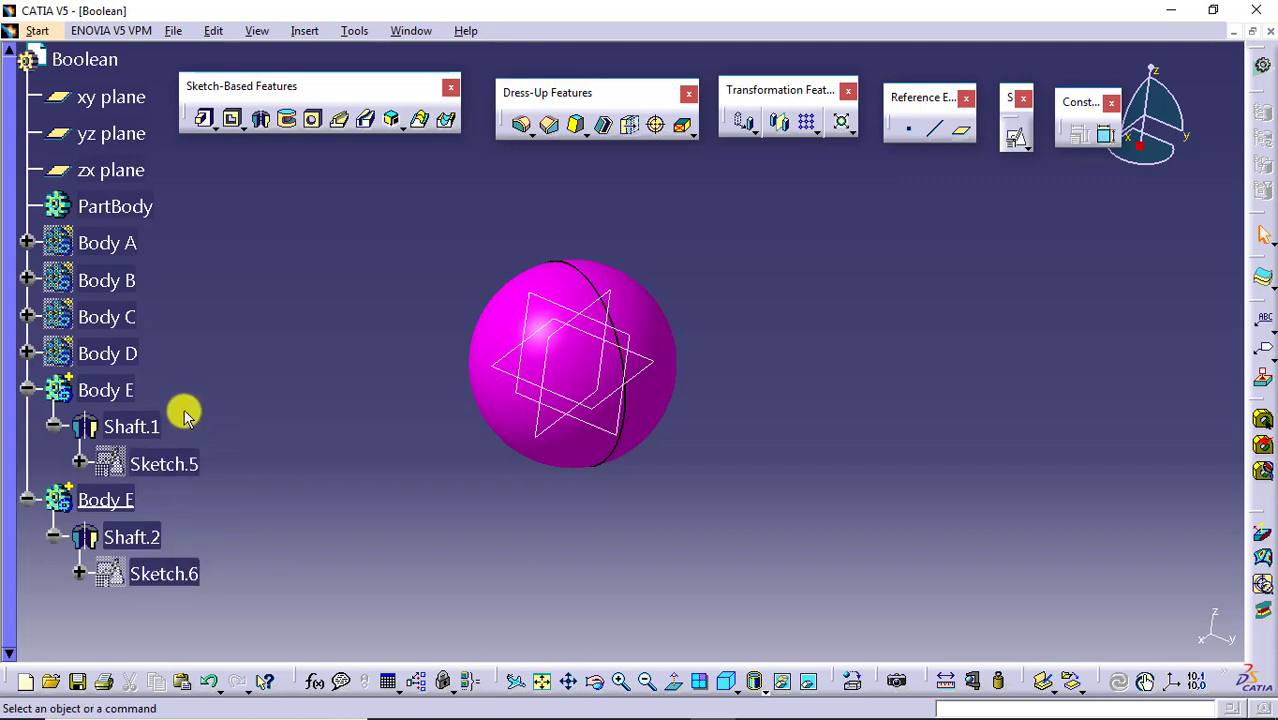
# Rename the pasted Body E as Copy E.
pyautogui.rightClick(117, 505)
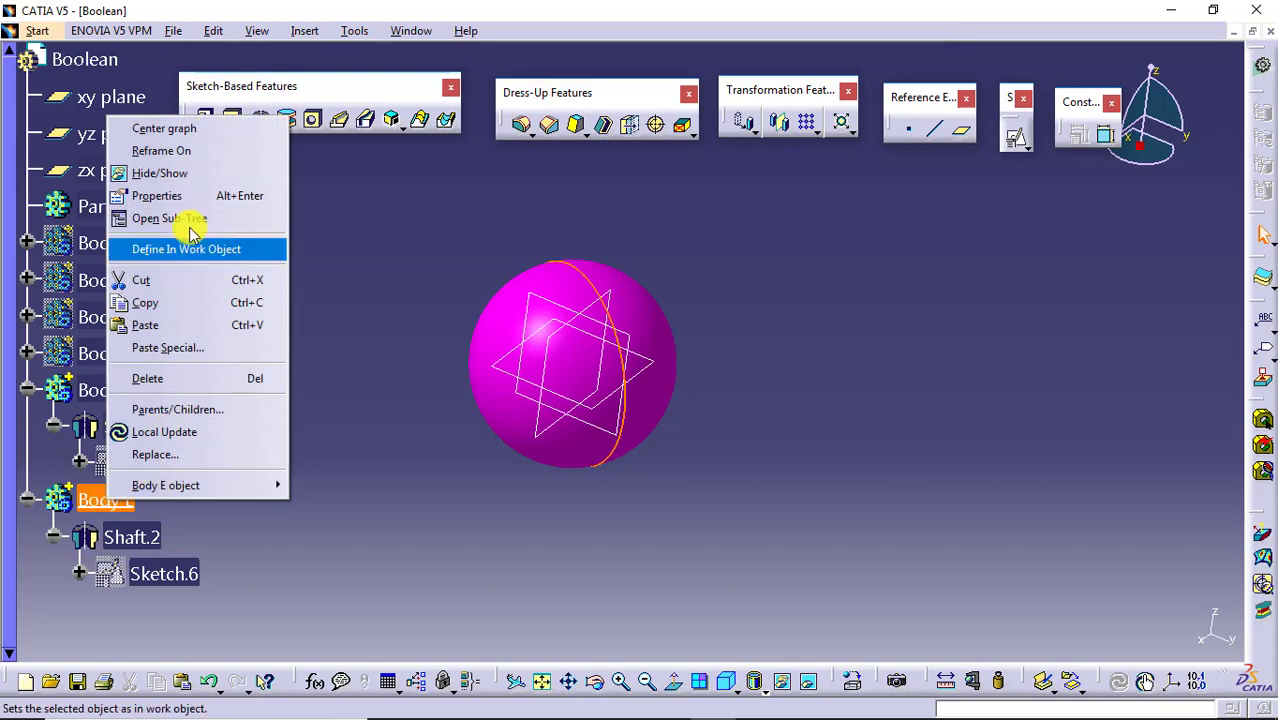
pyautogui.click(203, 191)
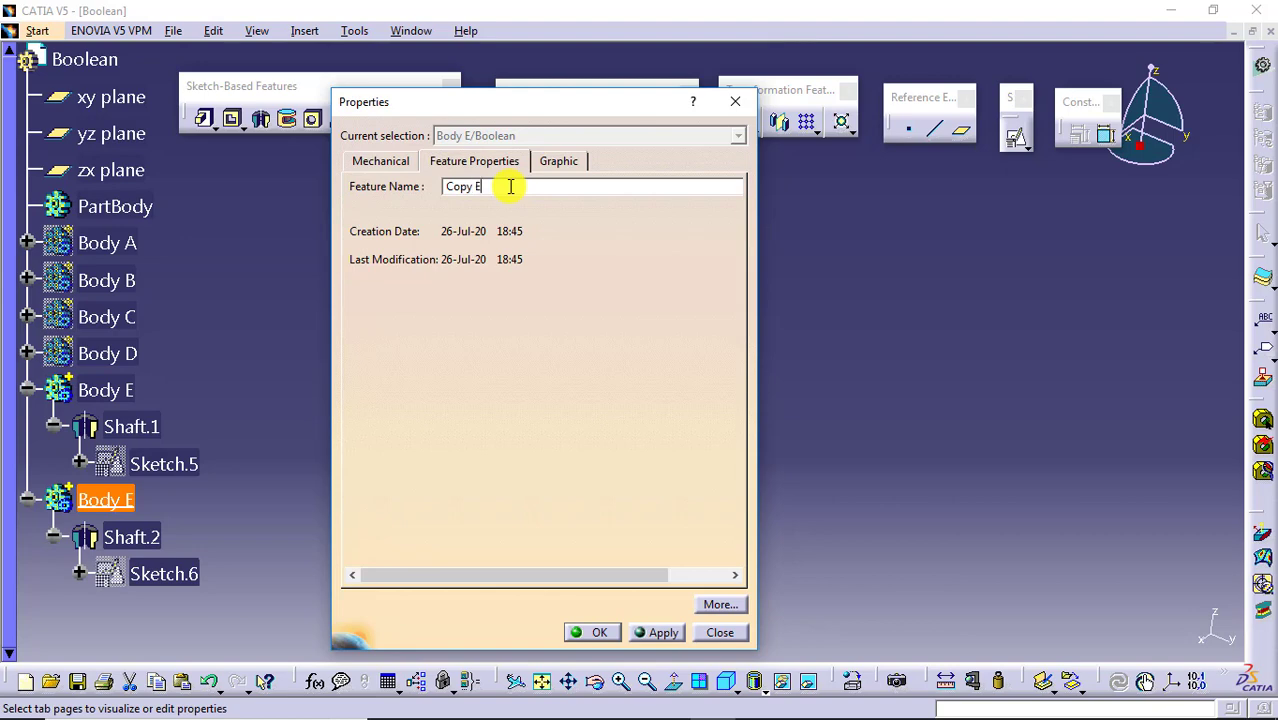
pyautogui.click(588, 632)
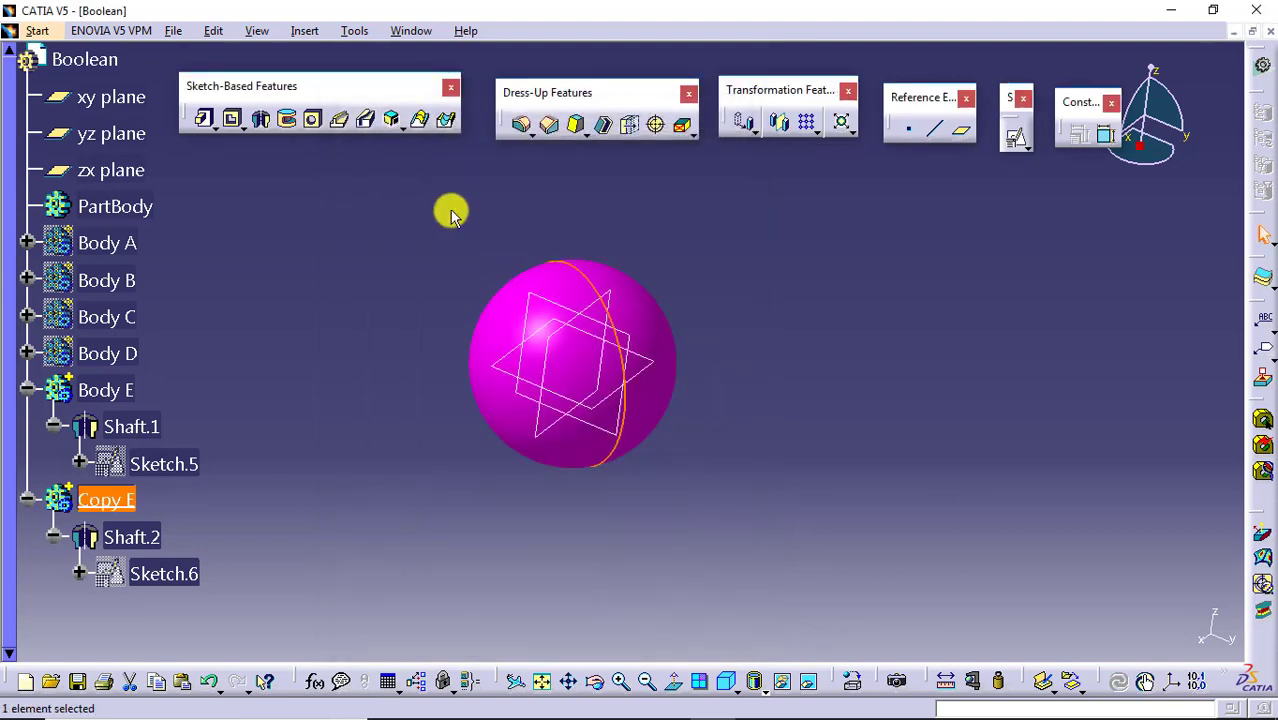
# Set the arc diameter in Copy E's sketch to 100 mm and exit the sketch.
pyautogui.doubleClick(181, 578)
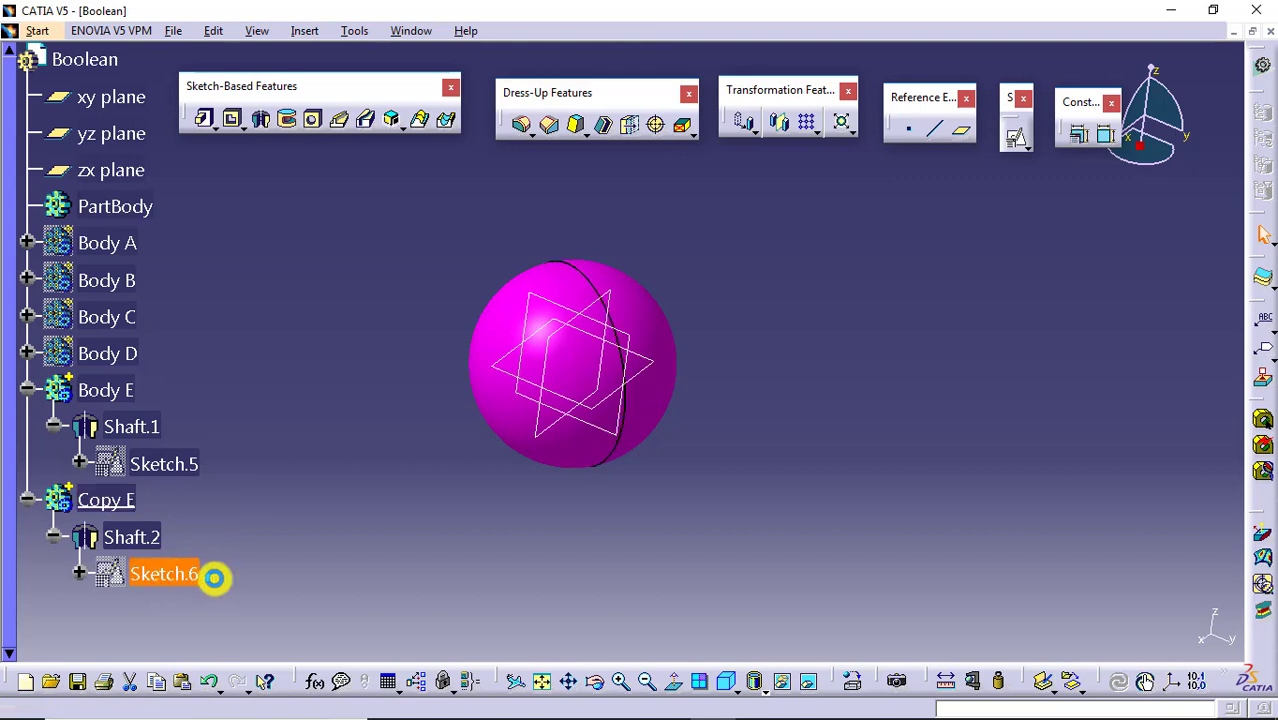
pyautogui.doubleClick(634, 286)
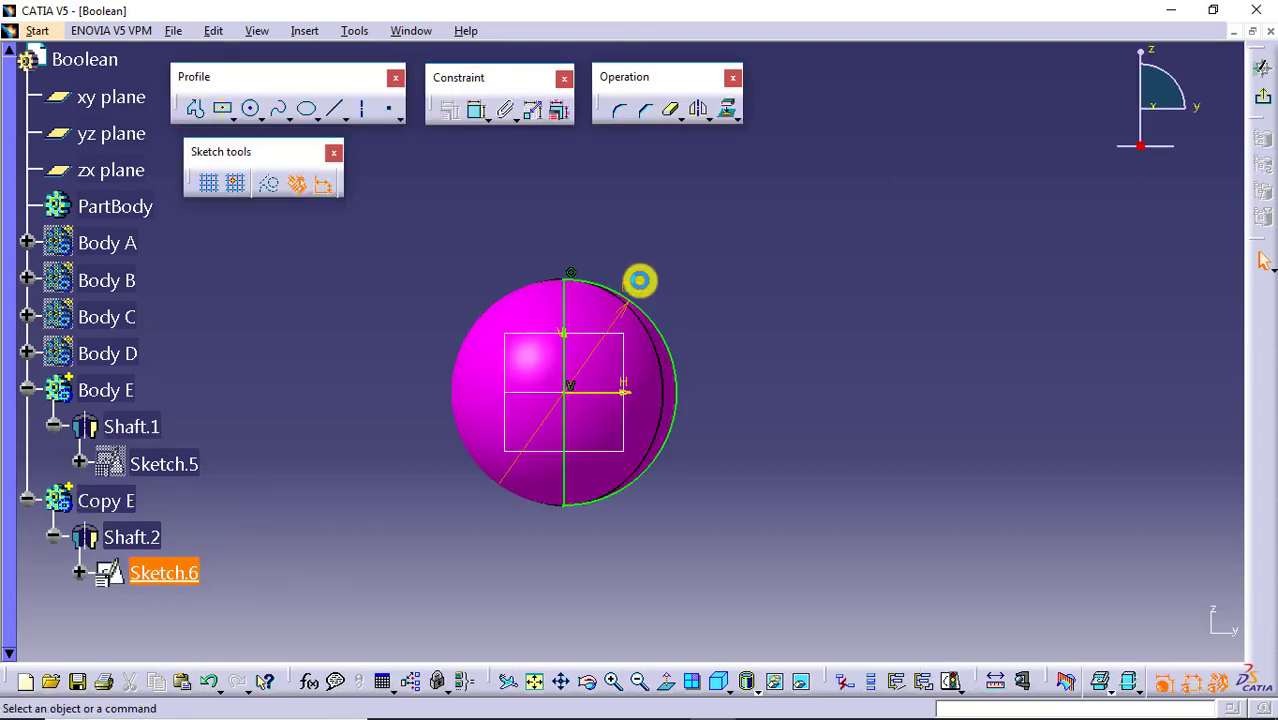
pyautogui.write('100')
pyautogui.press('Return')
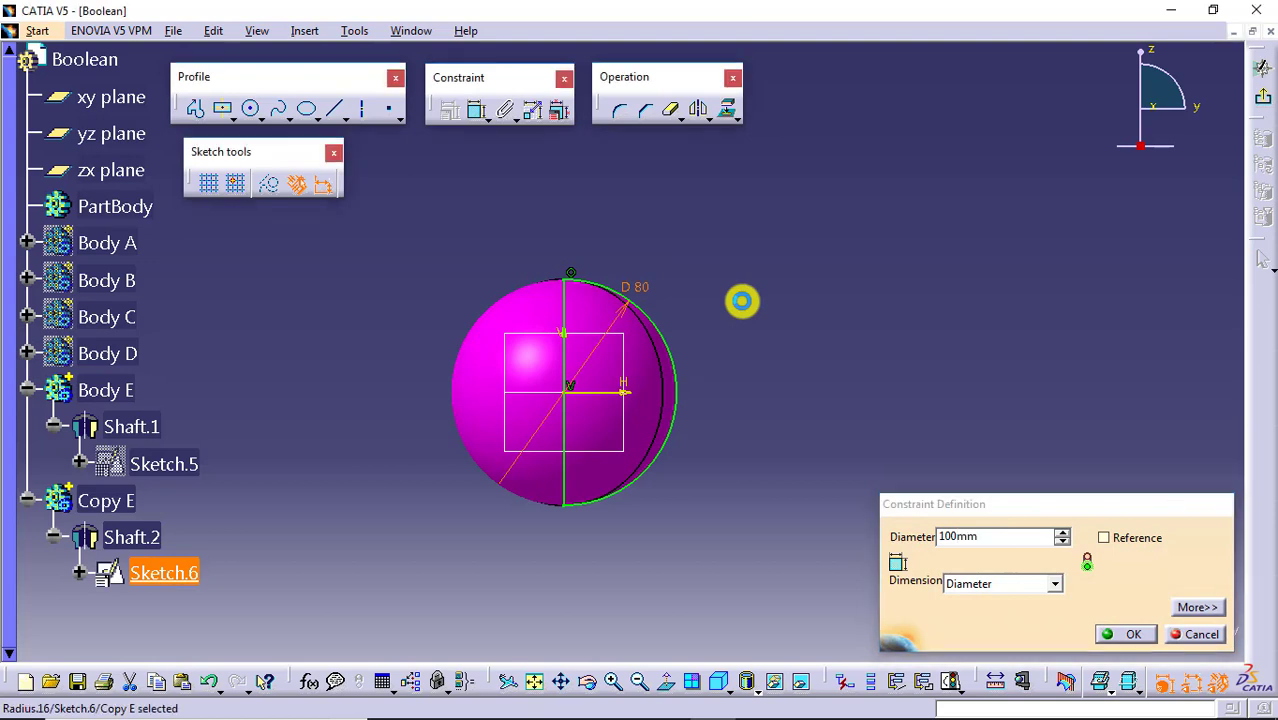
pyautogui.click(1266, 104)
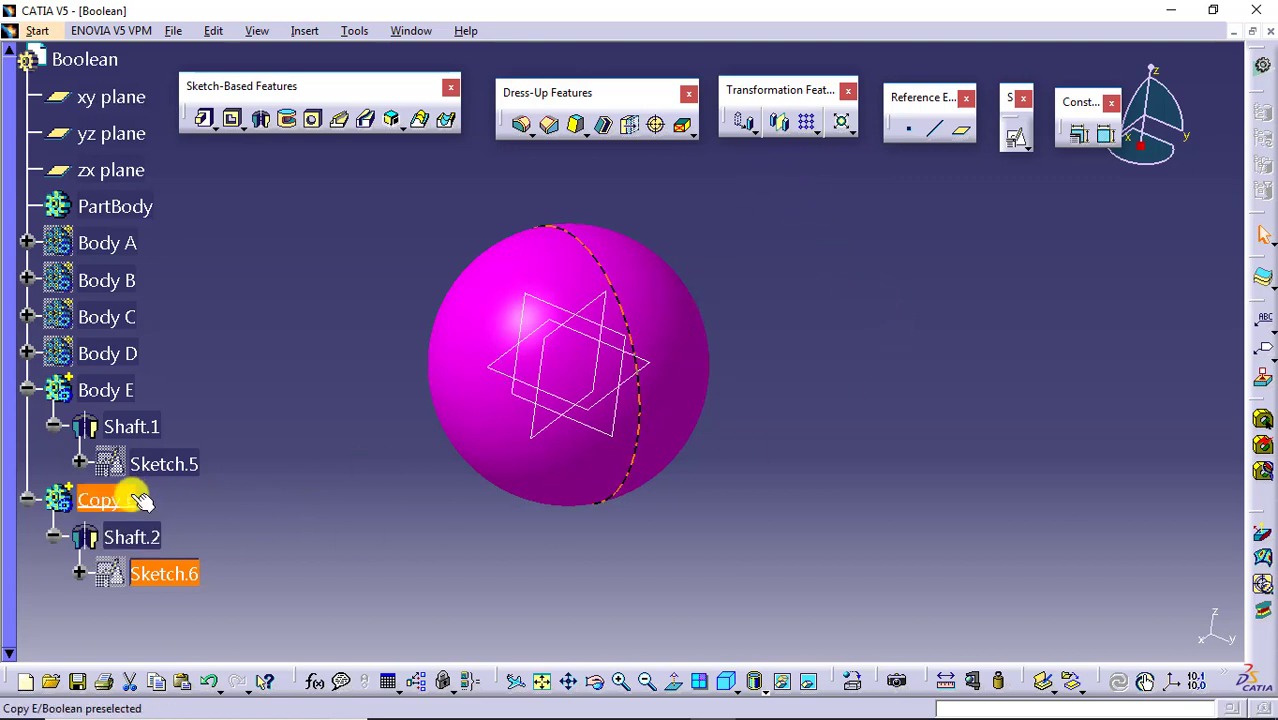
# Translate Copy E by 113 mm along the Y component, keeping the transformation specifications.
pyautogui.click(745, 122)
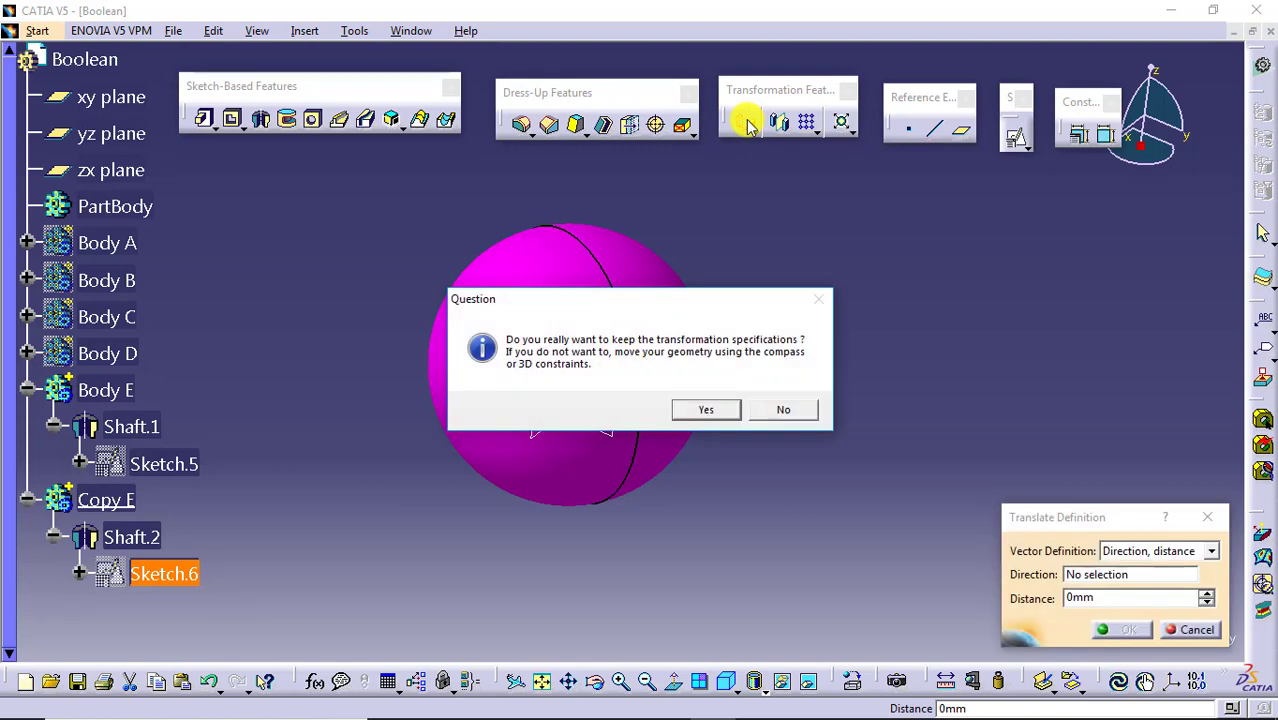
pyautogui.click(708, 412)
pyautogui.rightClick(1084, 574)
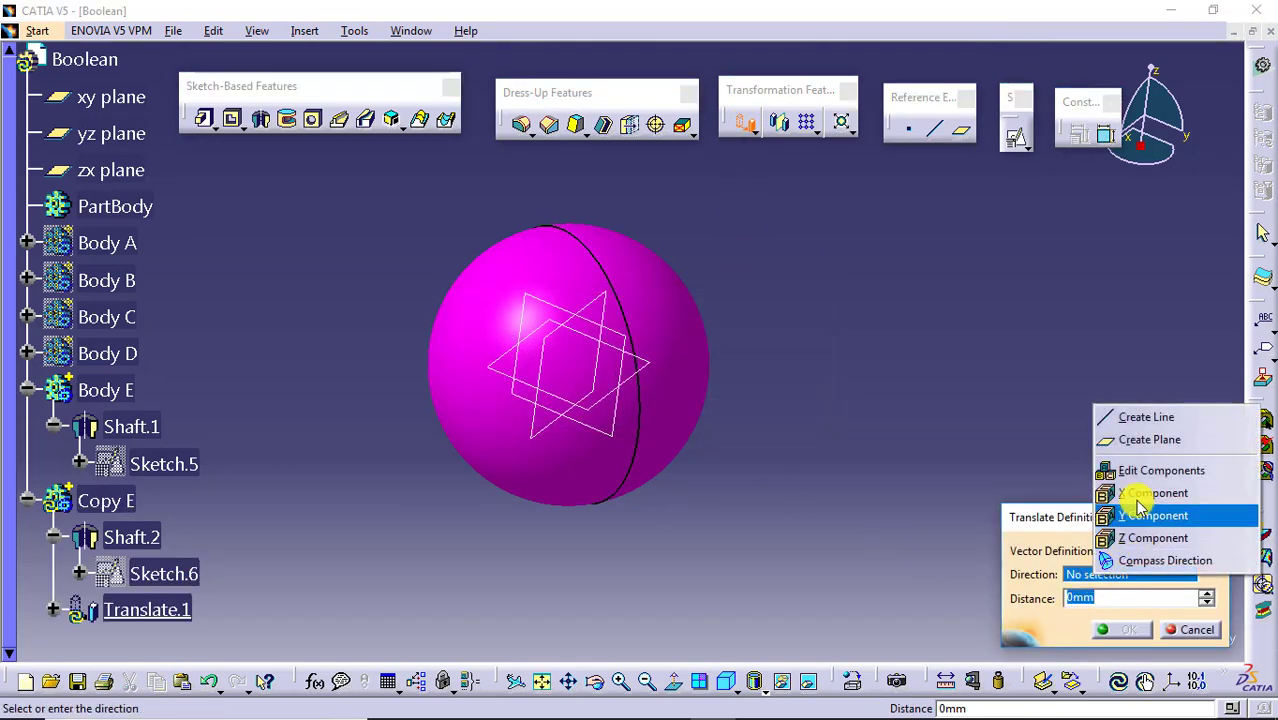
pyautogui.click(1140, 513)
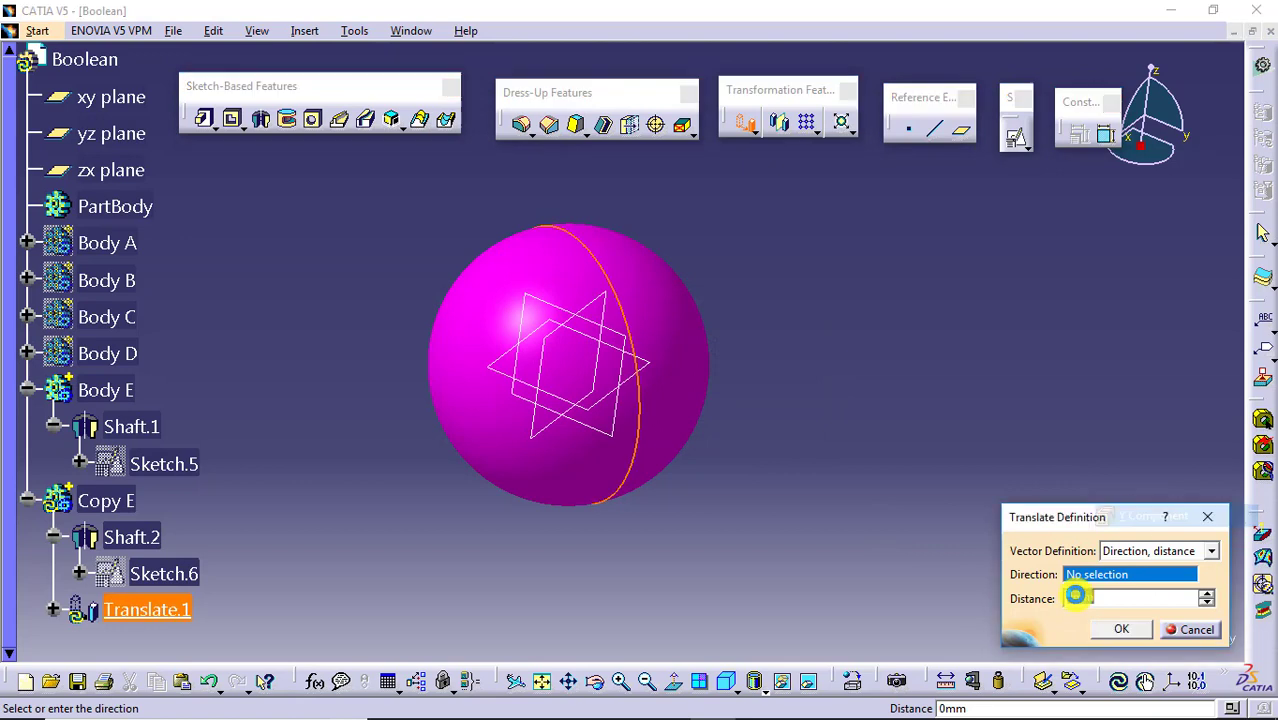
pyautogui.click(1208, 594)
pyautogui.click(1208, 594)
pyautogui.click(1208, 594)
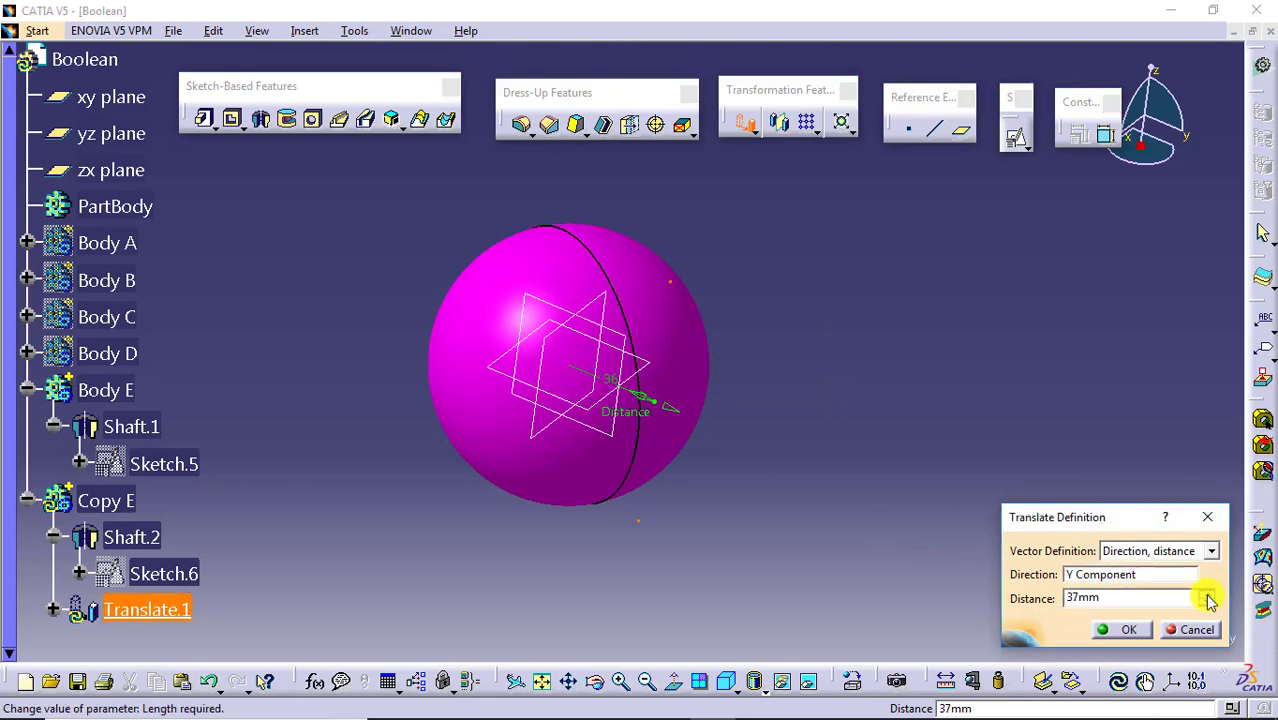
pyautogui.click(1208, 594)
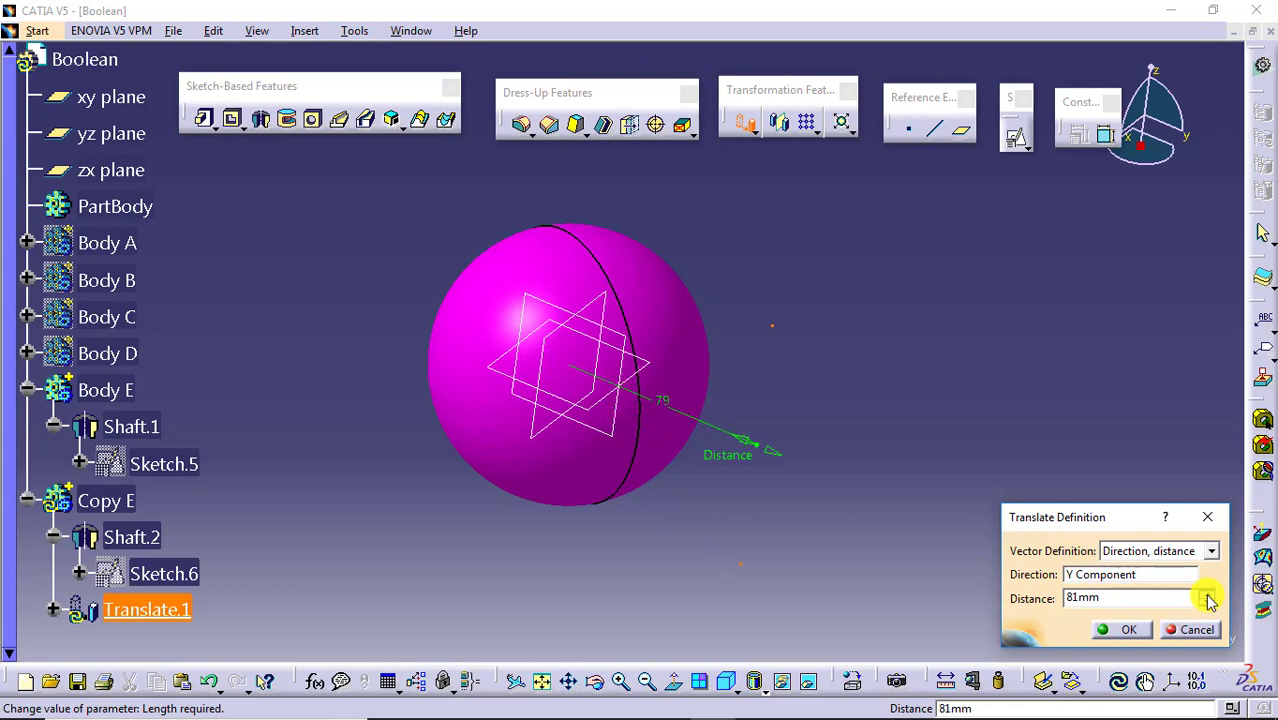
pyautogui.click(1208, 594)
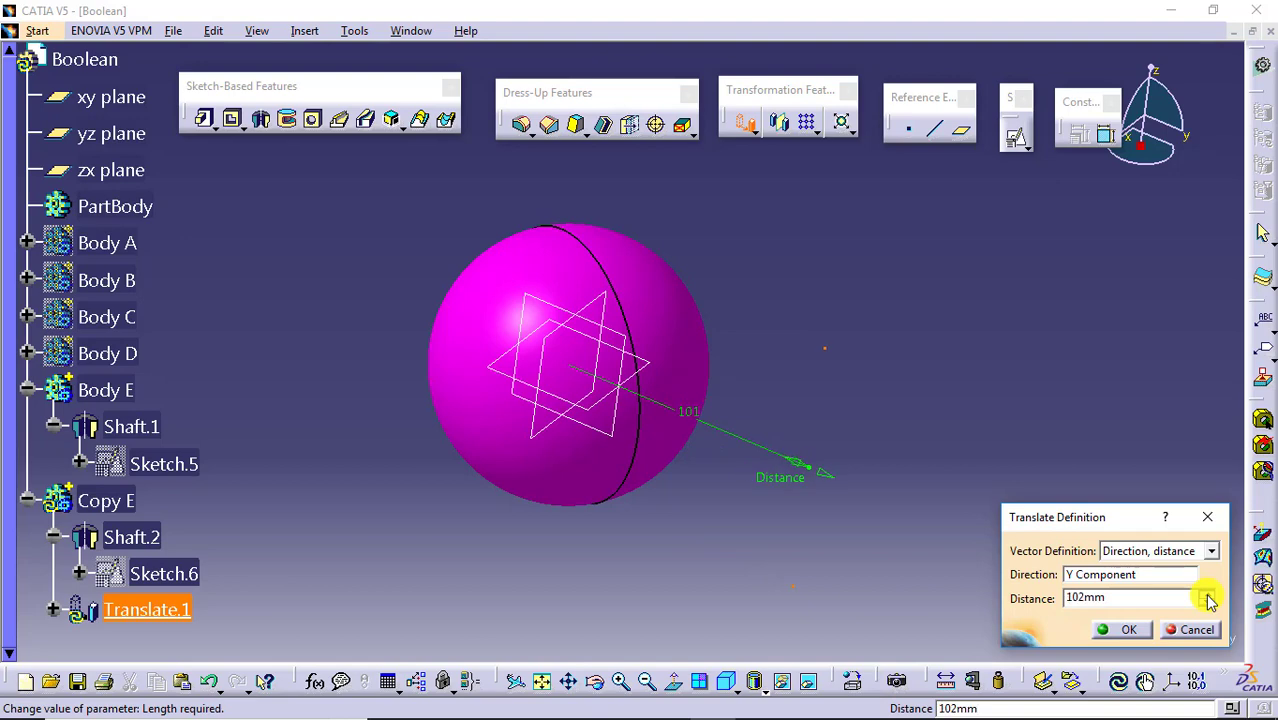
pyautogui.click(1121, 630)
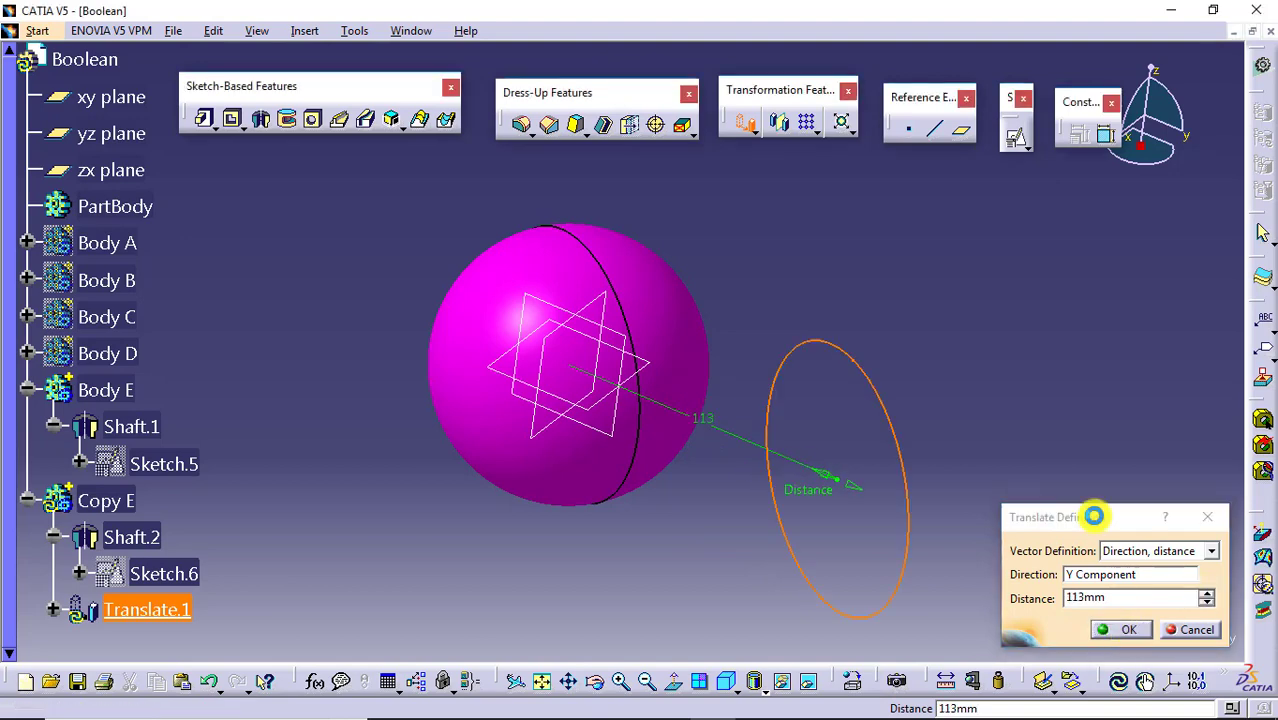
# Set the arc diameter in the original Body E's sketch to 60 mm and exit the sketch.
pyautogui.moveTo(653, 465); pyautogui.dragTo(613, 503, button='middle')
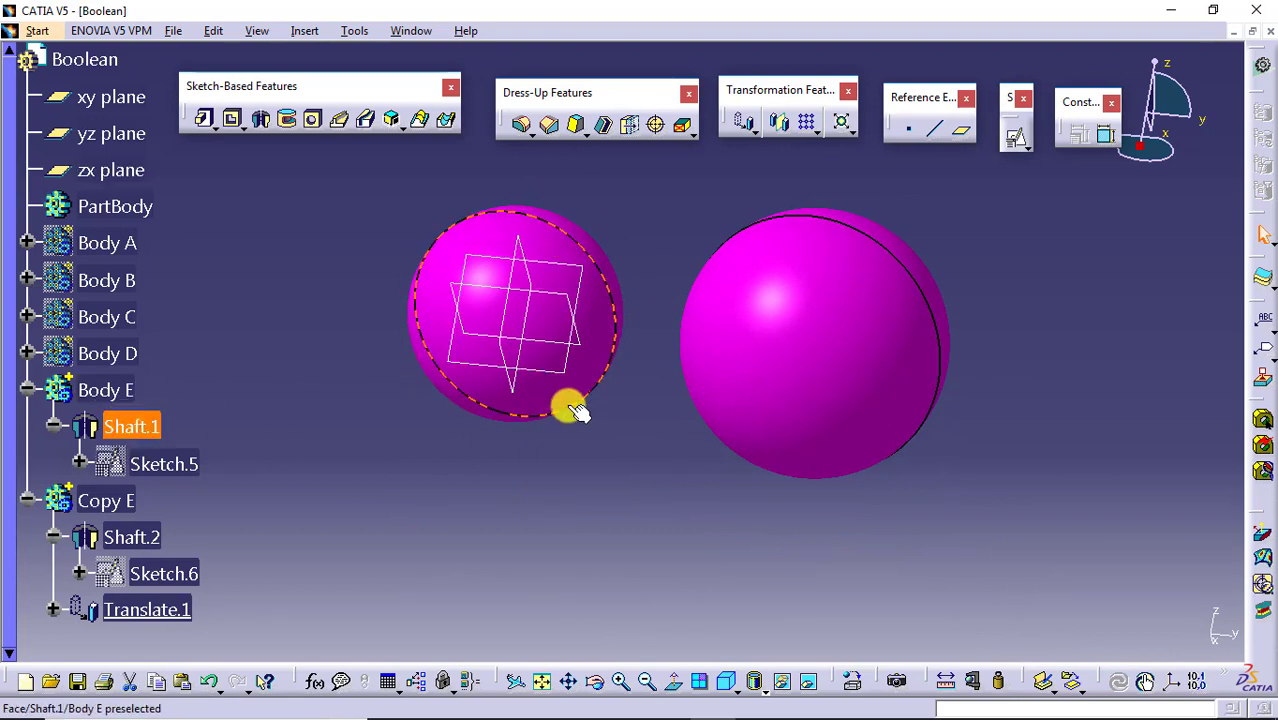
pyautogui.click(110, 500)
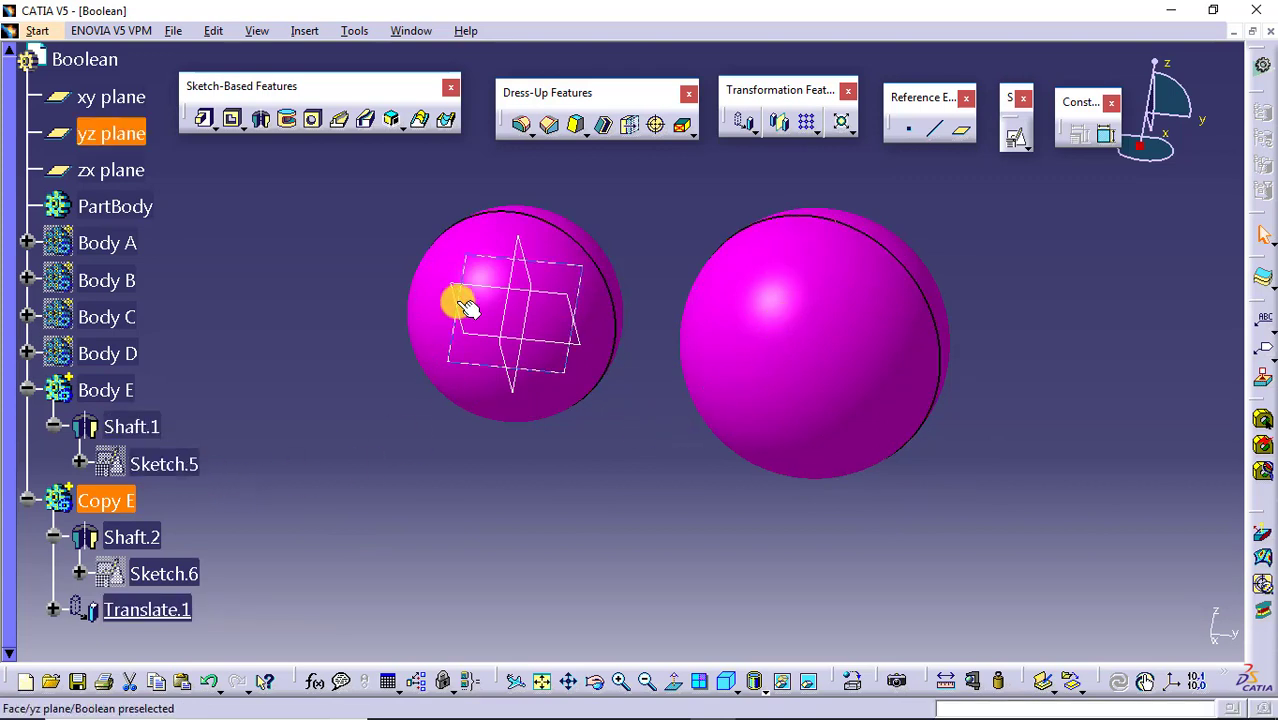
pyautogui.doubleClick(168, 463)
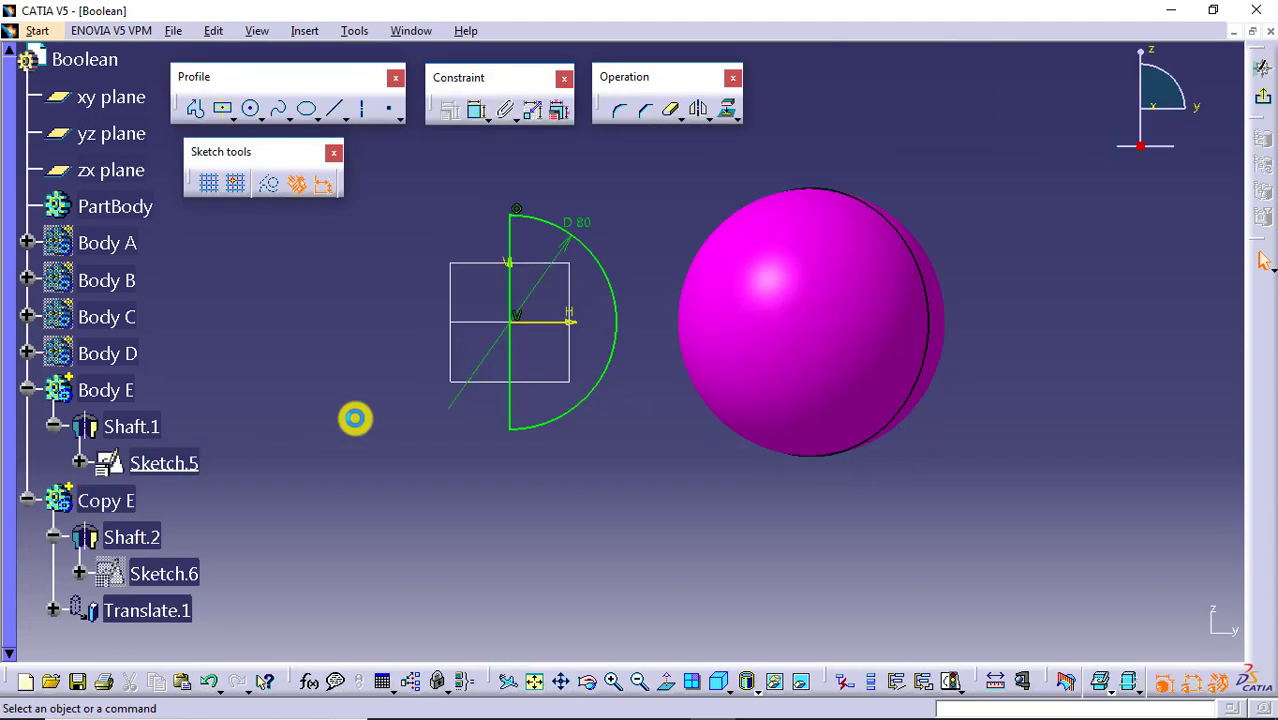
pyautogui.doubleClick(577, 228)
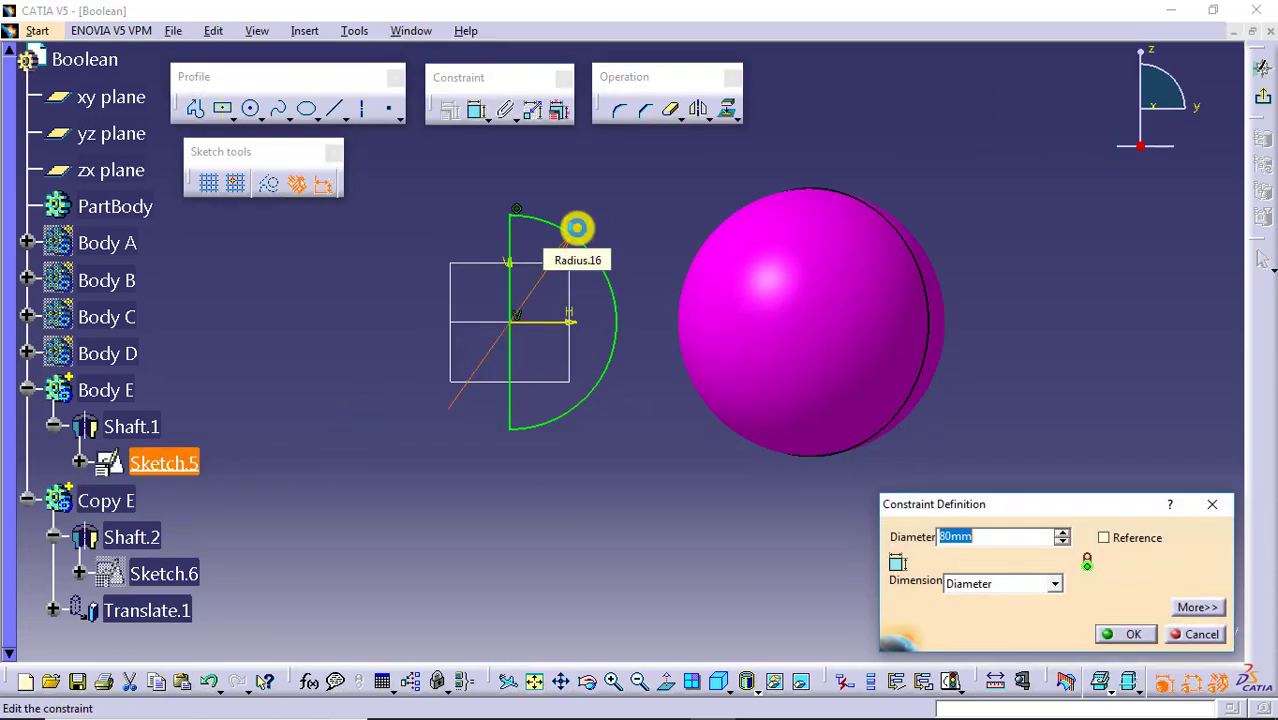
pyautogui.press('Return')
pyautogui.click(1262, 66)
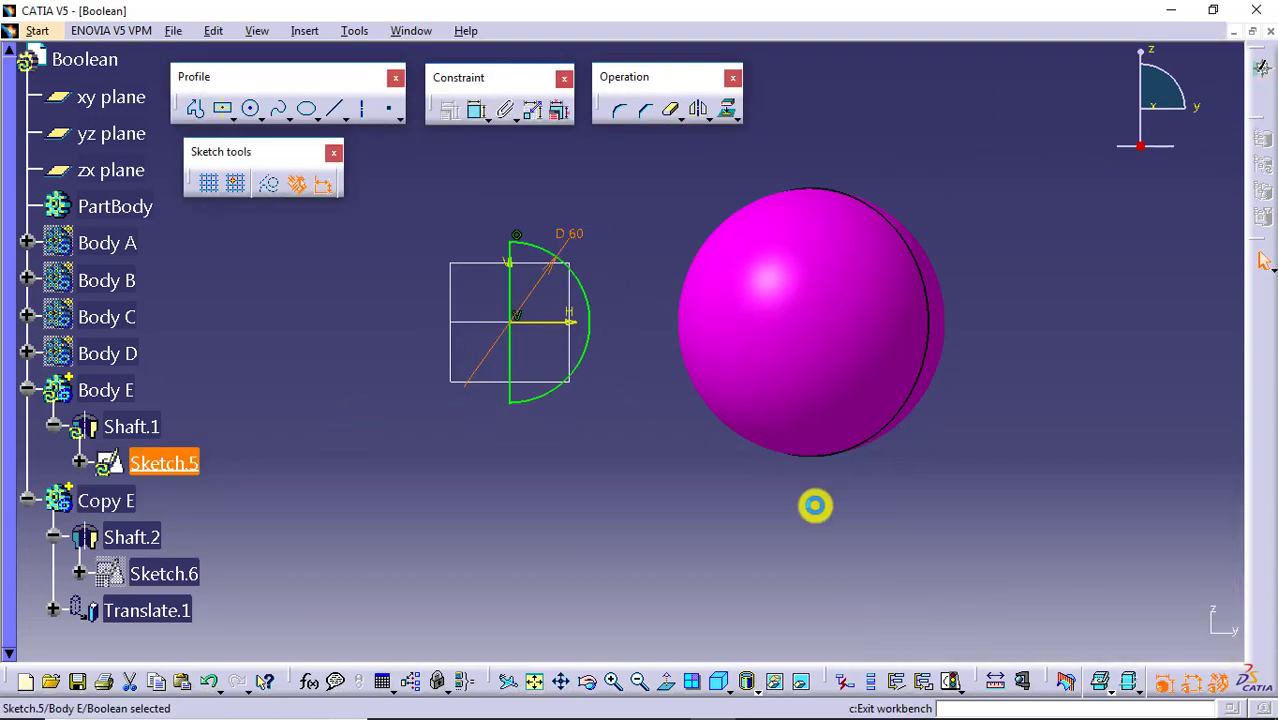
# Compare Body E with Copy E in the view and delete Copy E from the part.
pyautogui.moveTo(645, 440)
pyautogui.mouseDown(button='middle')
pyautogui.moveTo(656, 431)
pyautogui.moveTo(613, 460)
pyautogui.mouseUp(button='middle')
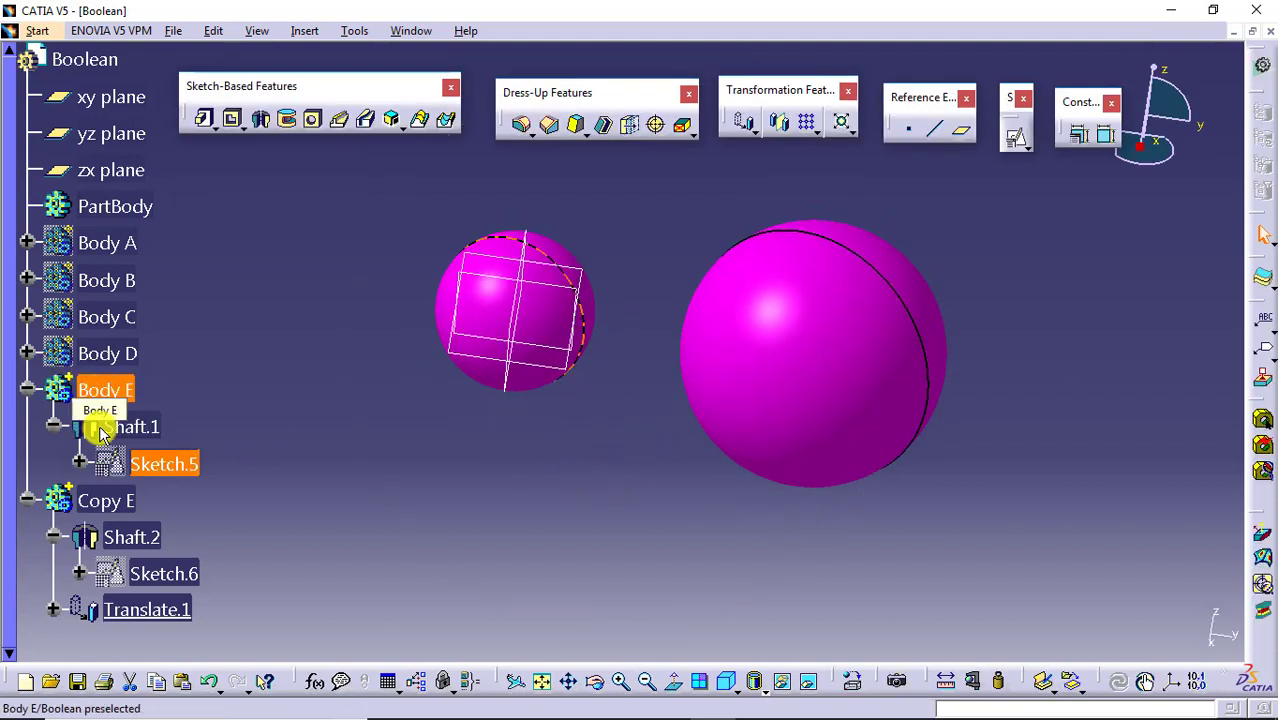
pyautogui.click(112, 388)
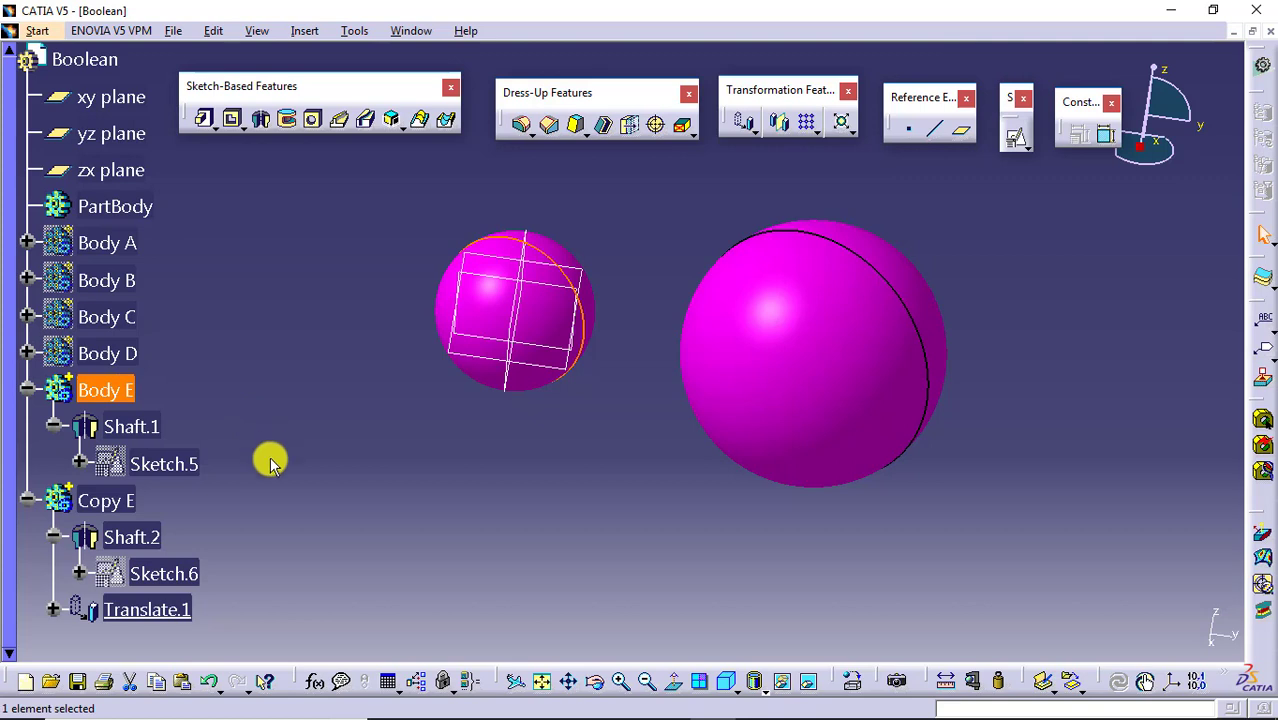
pyautogui.click(108, 500)
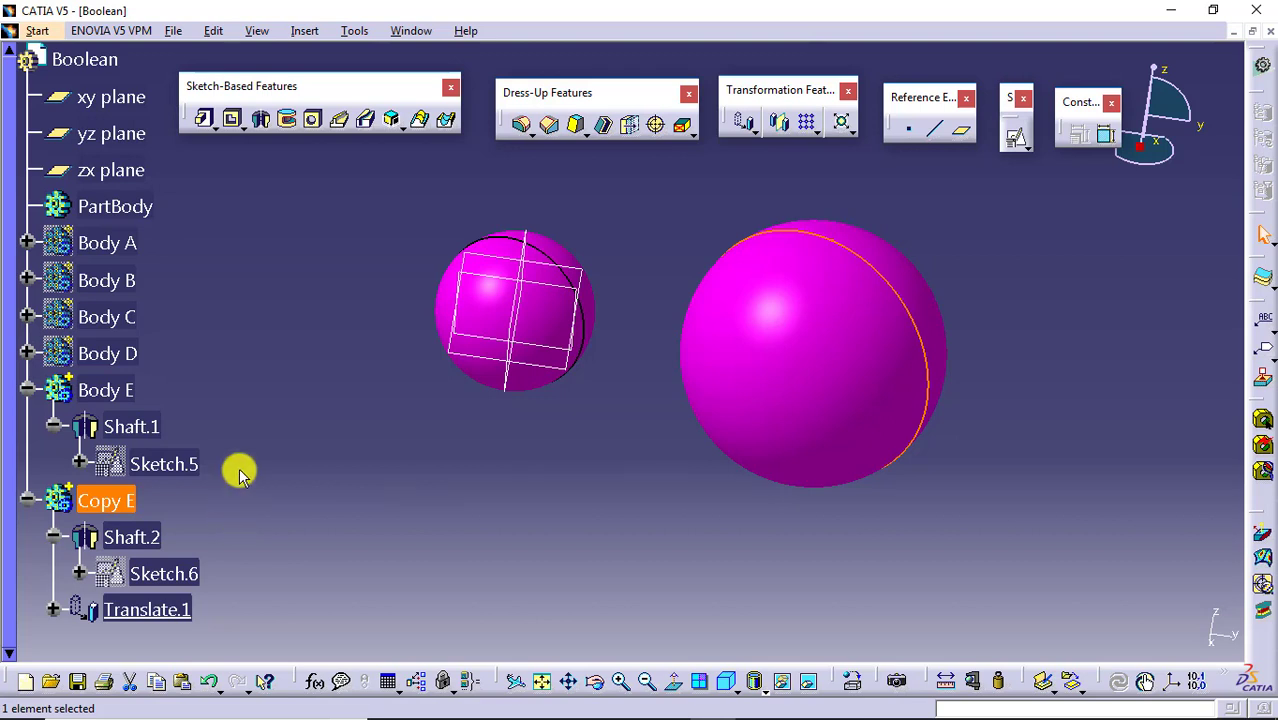
pyautogui.rightClick(118, 499)
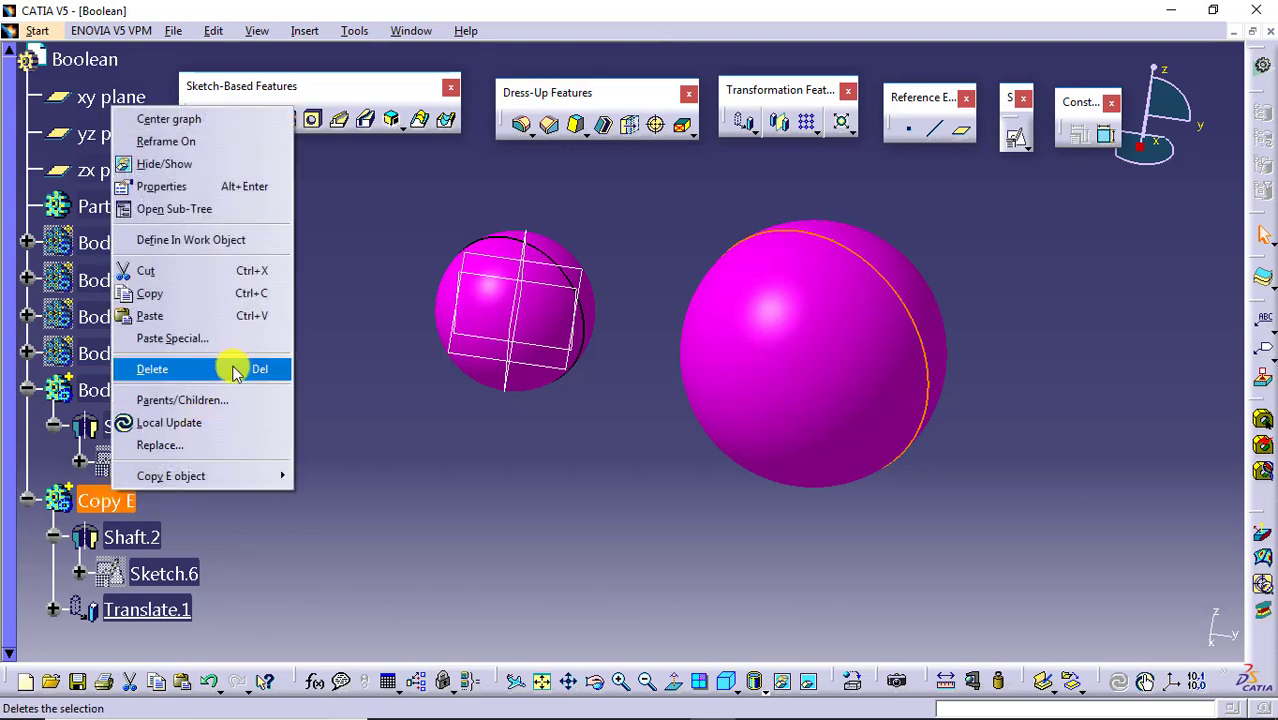
pyautogui.click(235, 371)
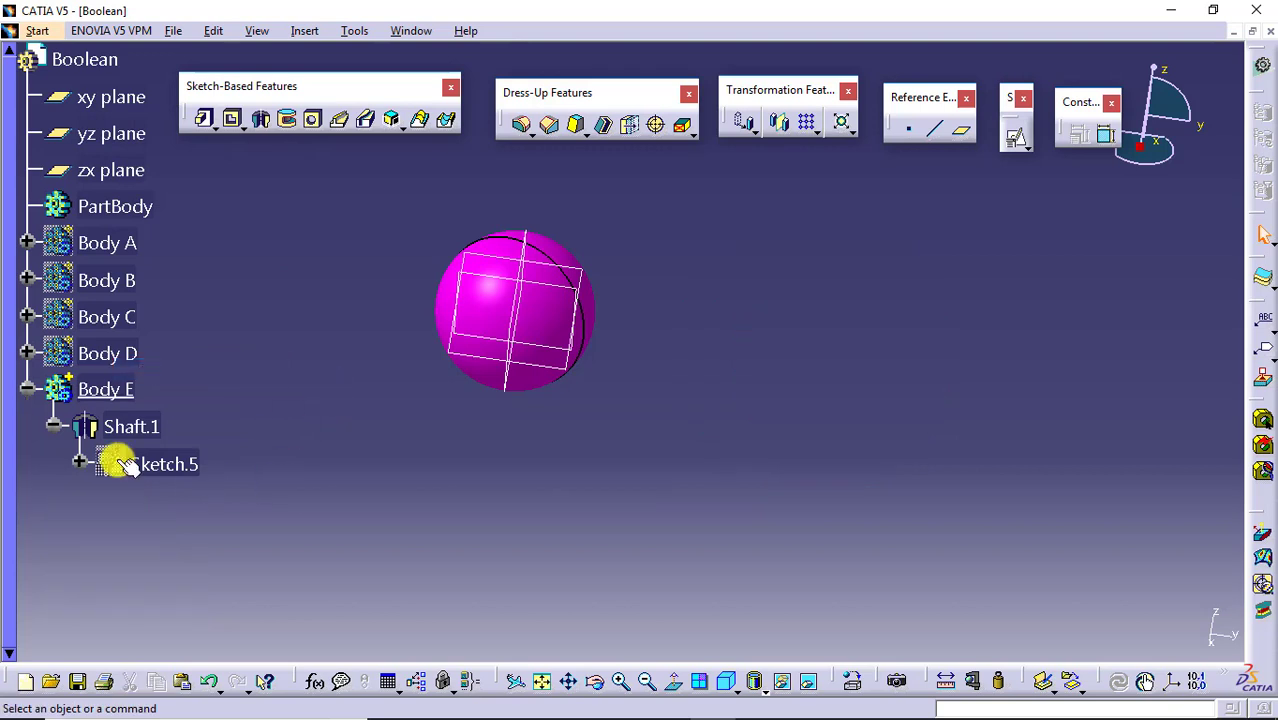
# Copy Body E and paste it into the Boolean part with Paste Special, using the As specified in Part document format.
pyautogui.rightClick(105, 392)
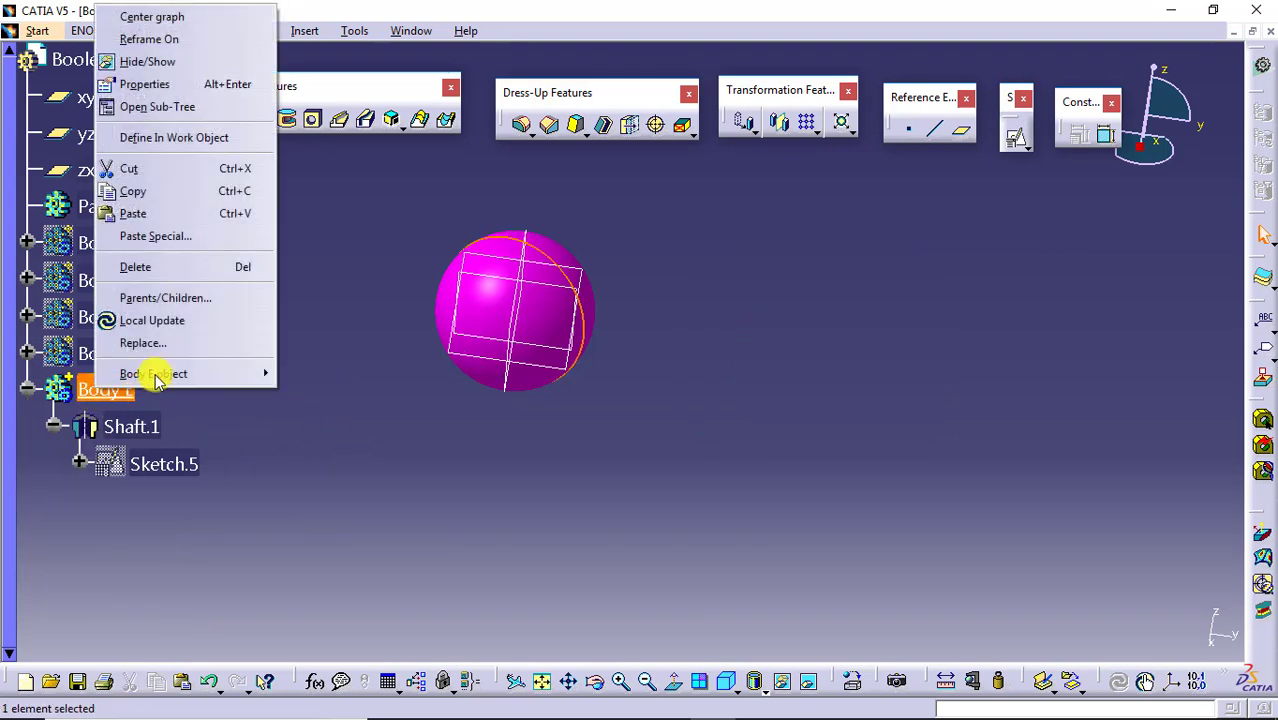
pyautogui.click(191, 188)
pyautogui.click(275, 313)
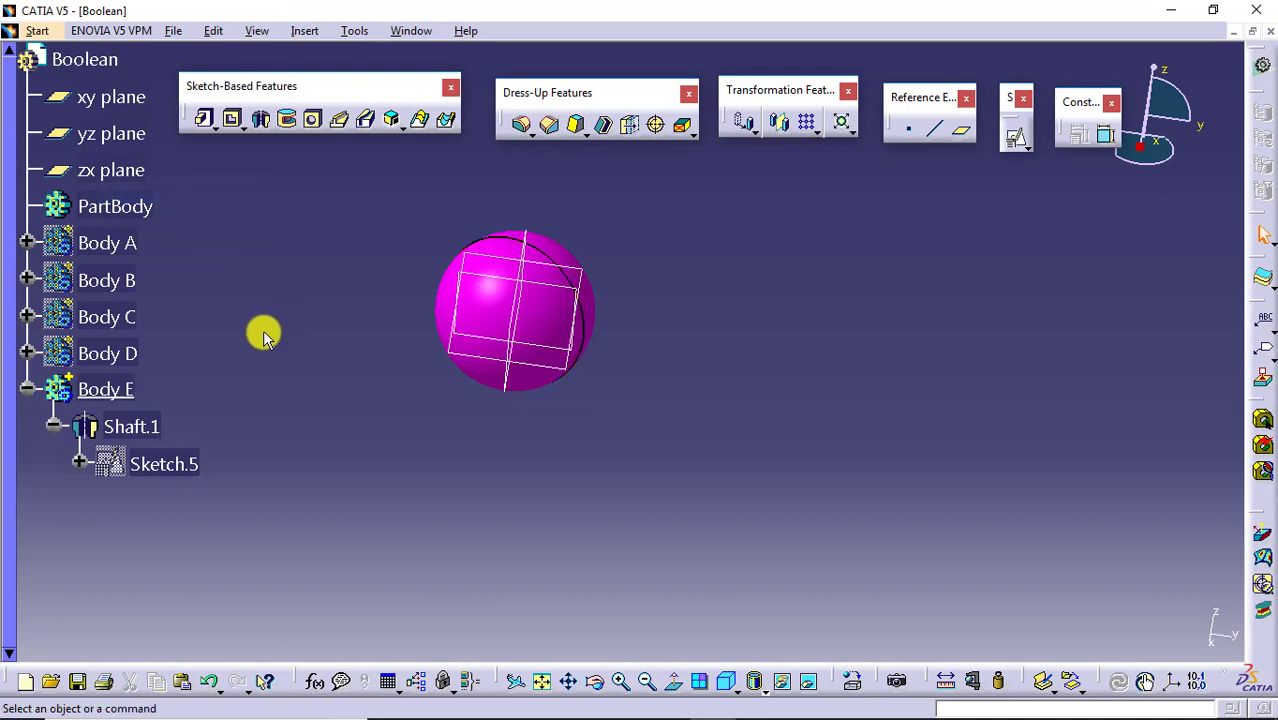
pyautogui.rightClick(107, 70)
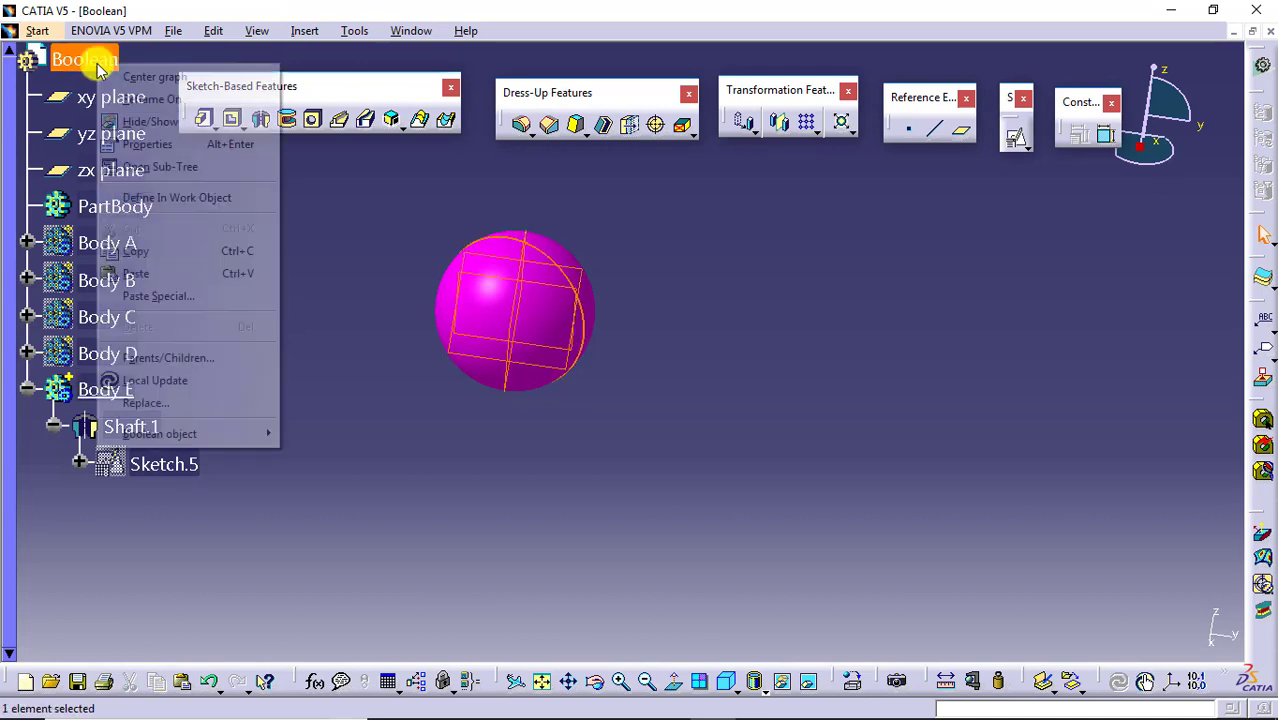
pyautogui.click(160, 296)
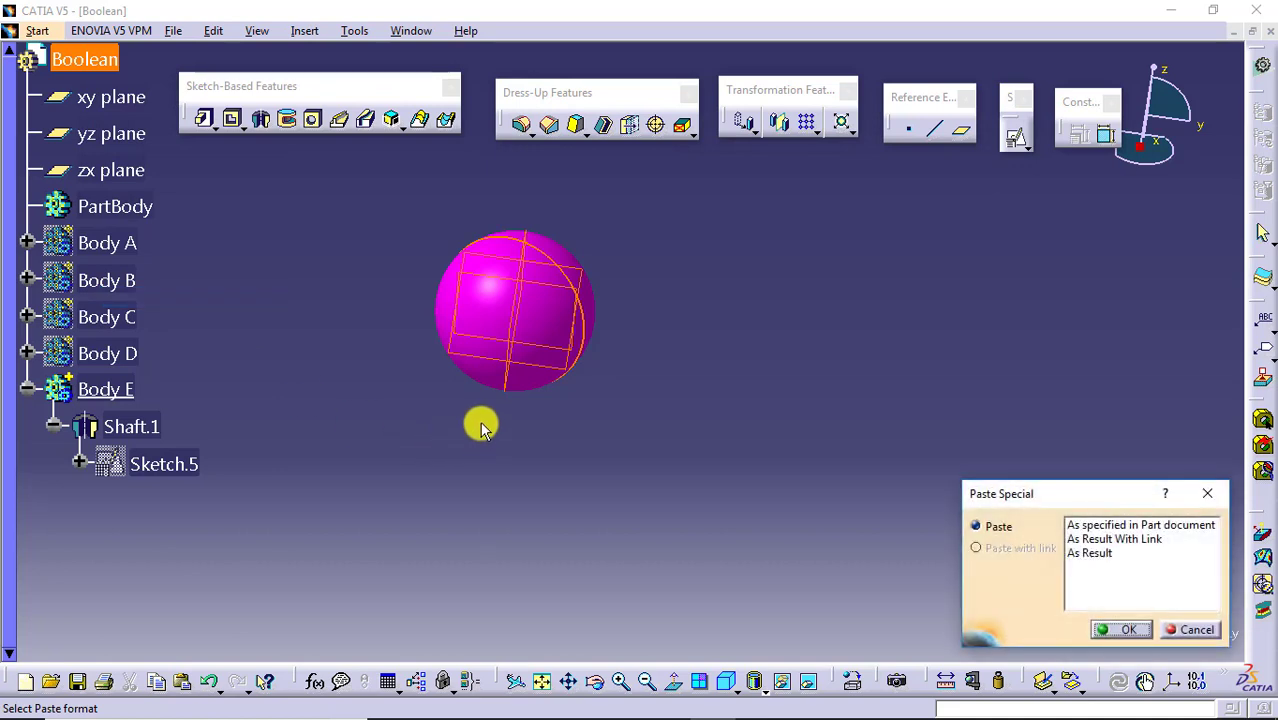
pyautogui.moveTo(1068, 486); pyautogui.dragTo(843, 268)
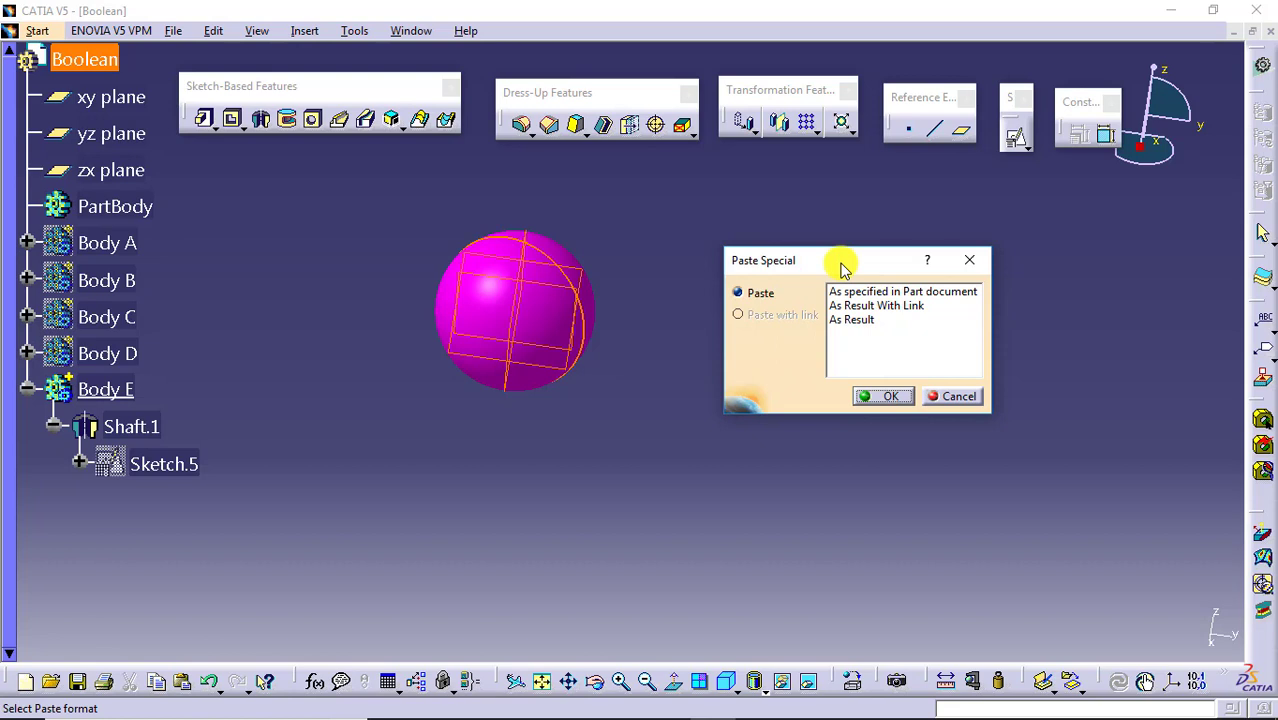
pyautogui.click(898, 291)
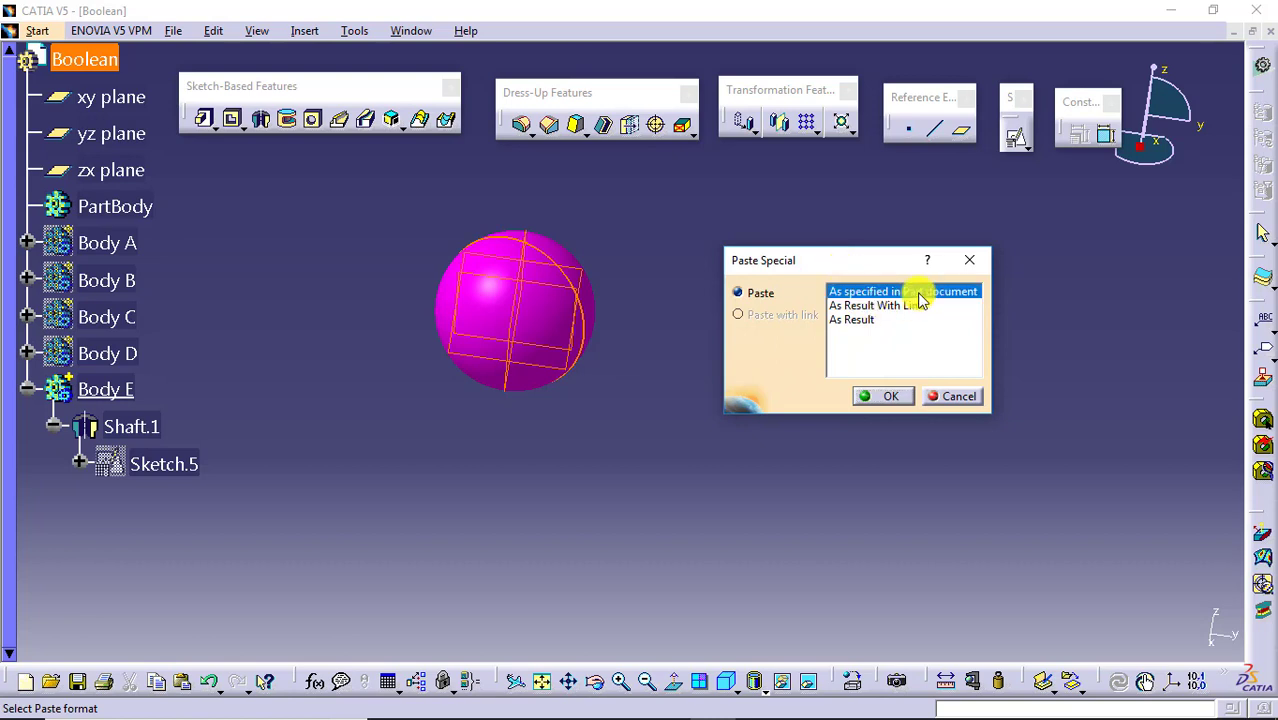
pyautogui.click(887, 397)
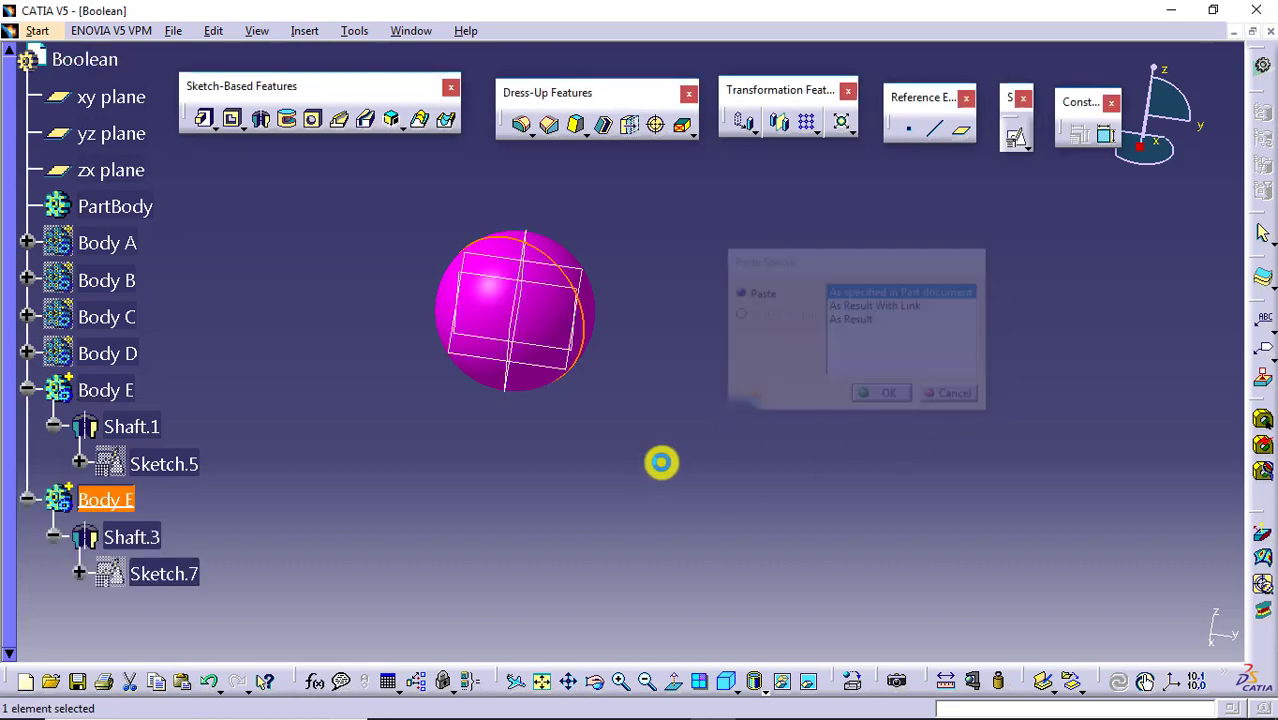
pyautogui.click(583, 510)
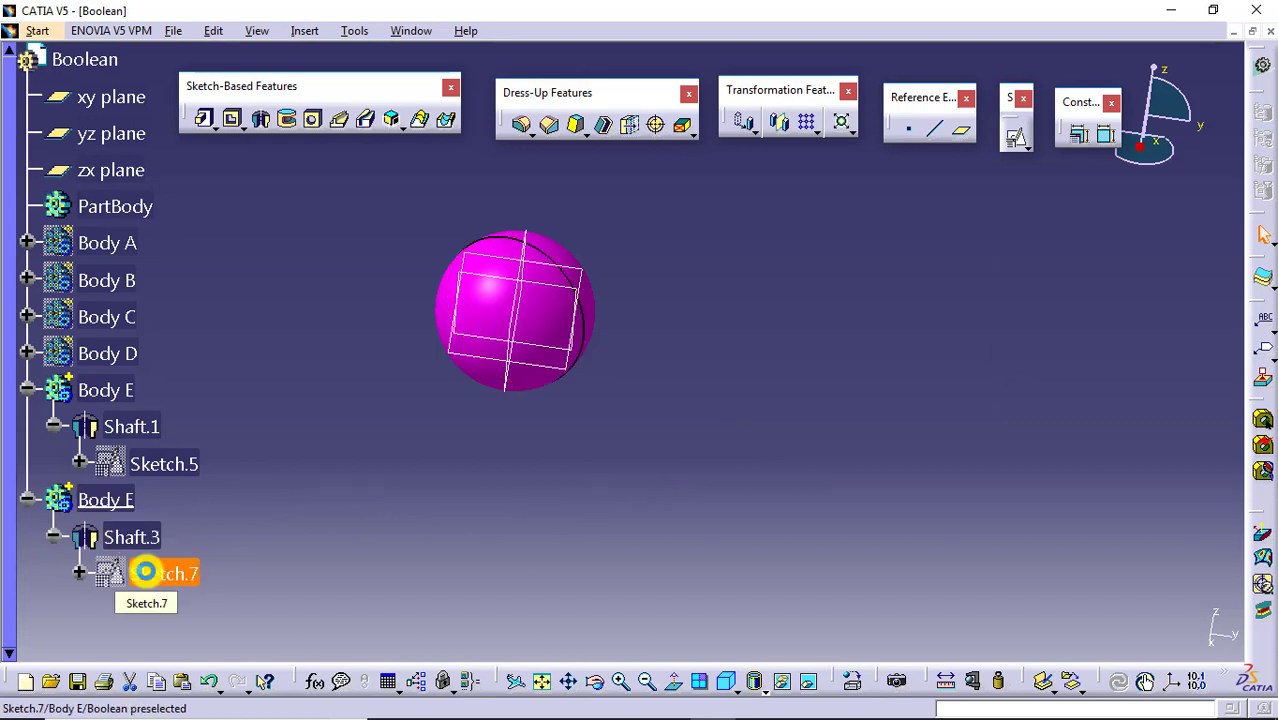
# Rename the newly pasted Body E as Copy E.
pyautogui.rightClick(114, 500)
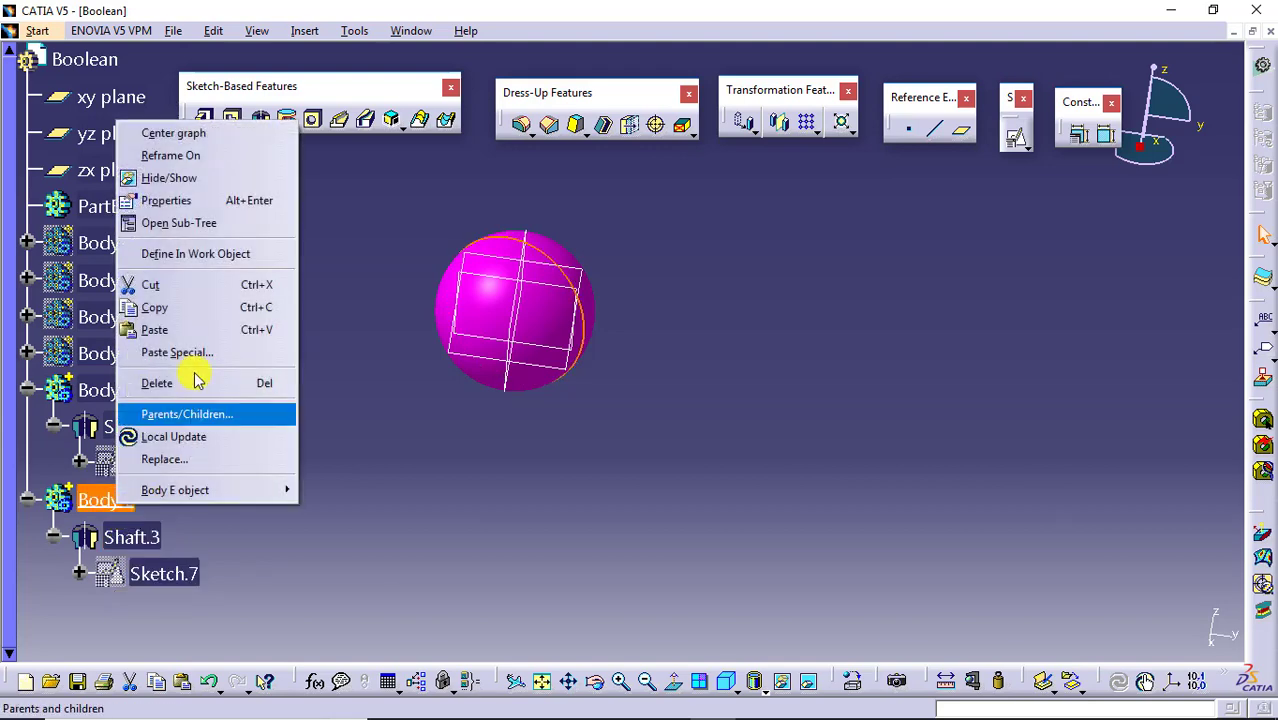
pyautogui.click(222, 205)
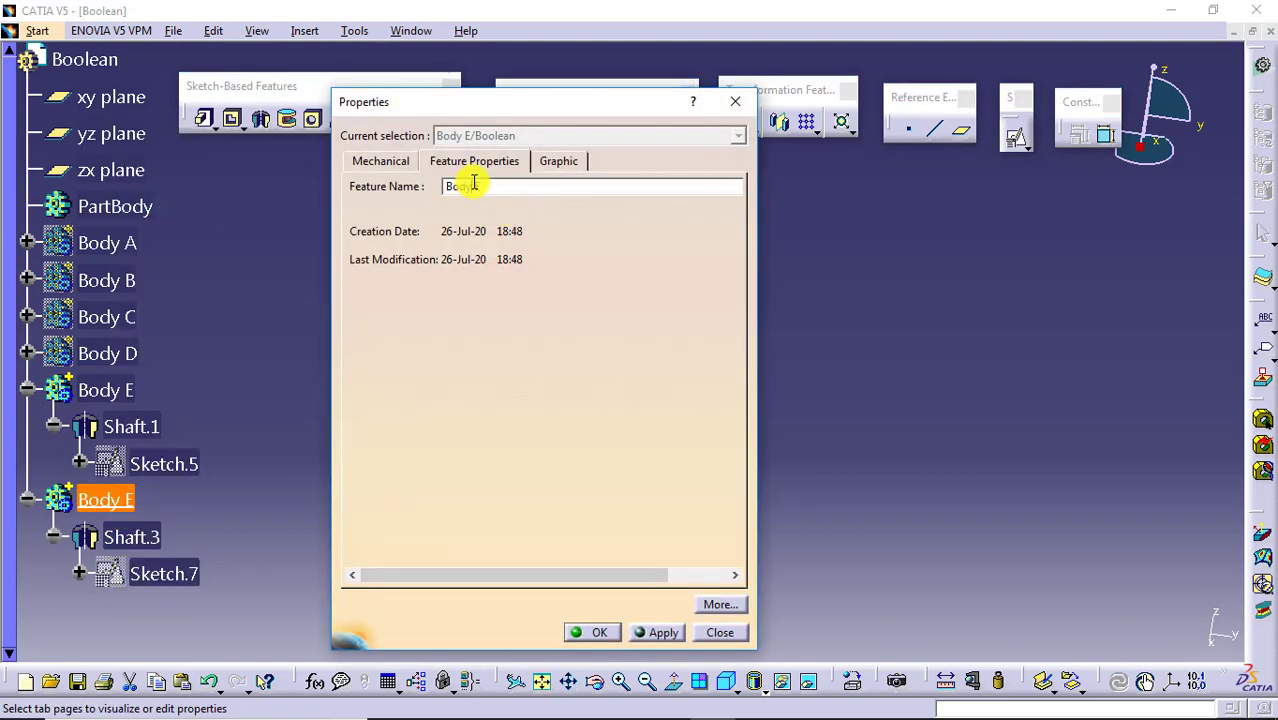
pyautogui.moveTo(473, 185); pyautogui.dragTo(447, 187)
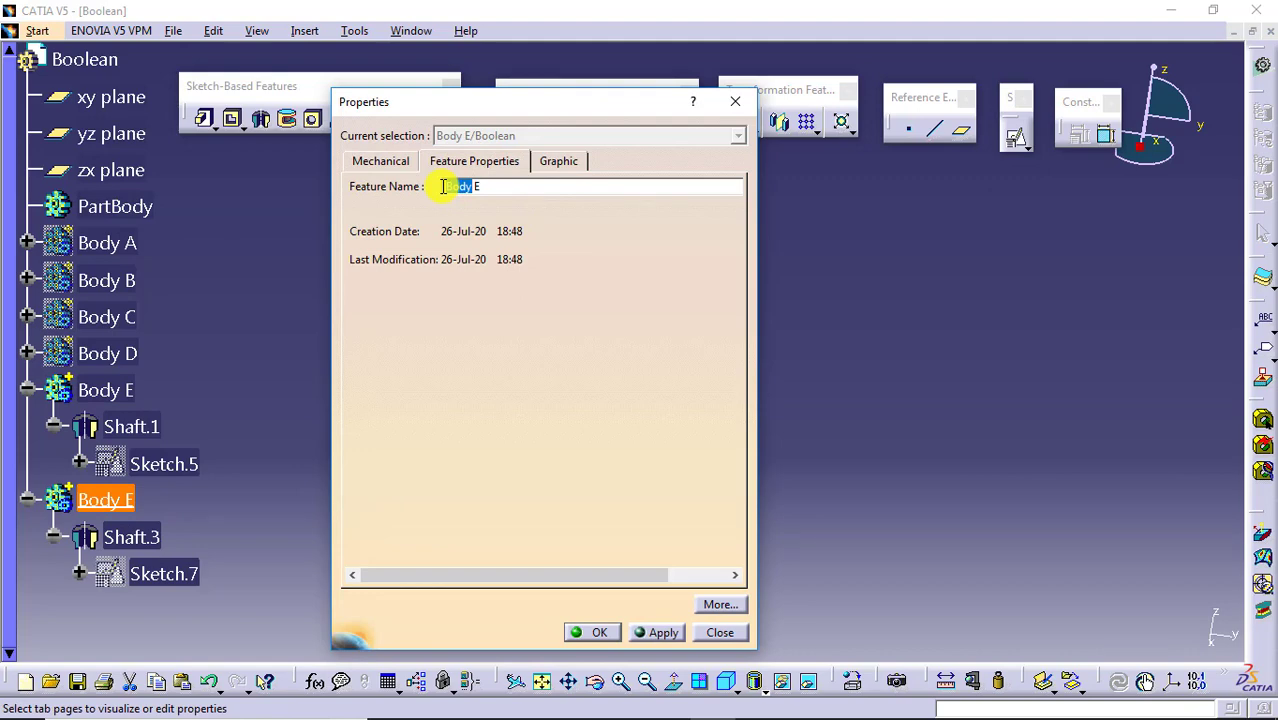
pyautogui.write('Copy')
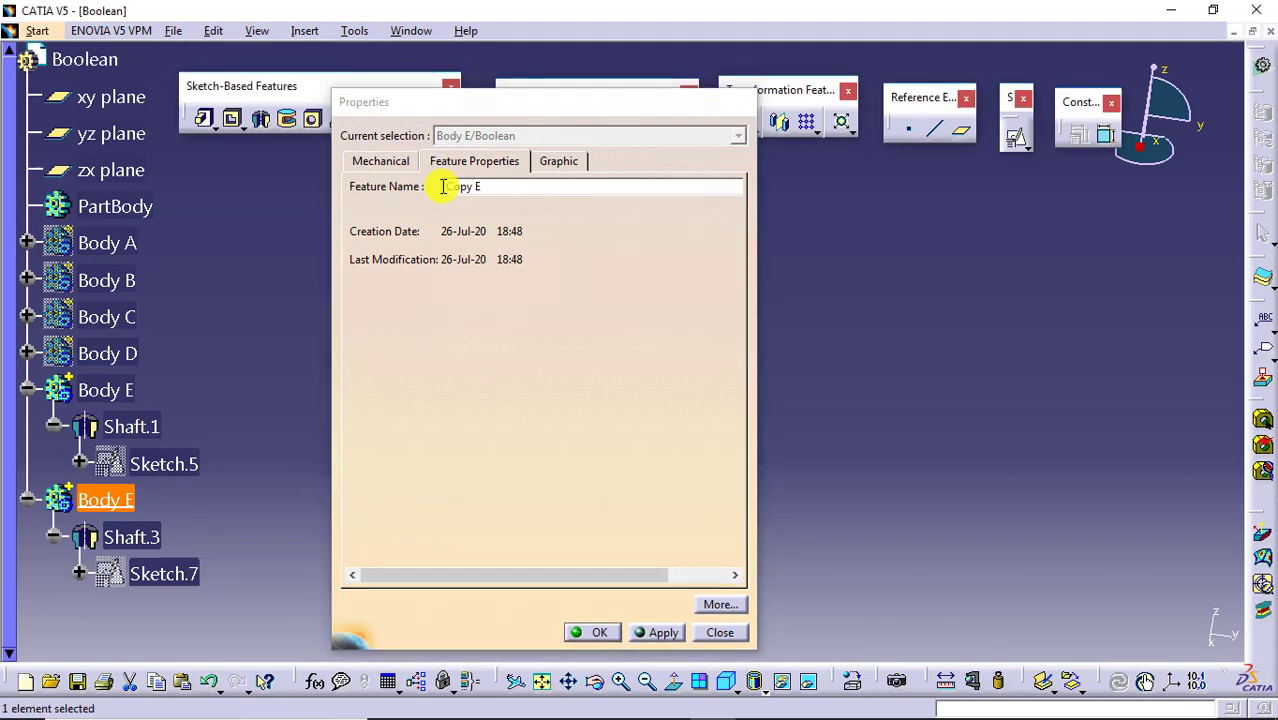
pyautogui.press('Return')
# Translate the new Copy E by 113 mm along the Y component, keeping the transformation specifications.
pyautogui.click(743, 128)
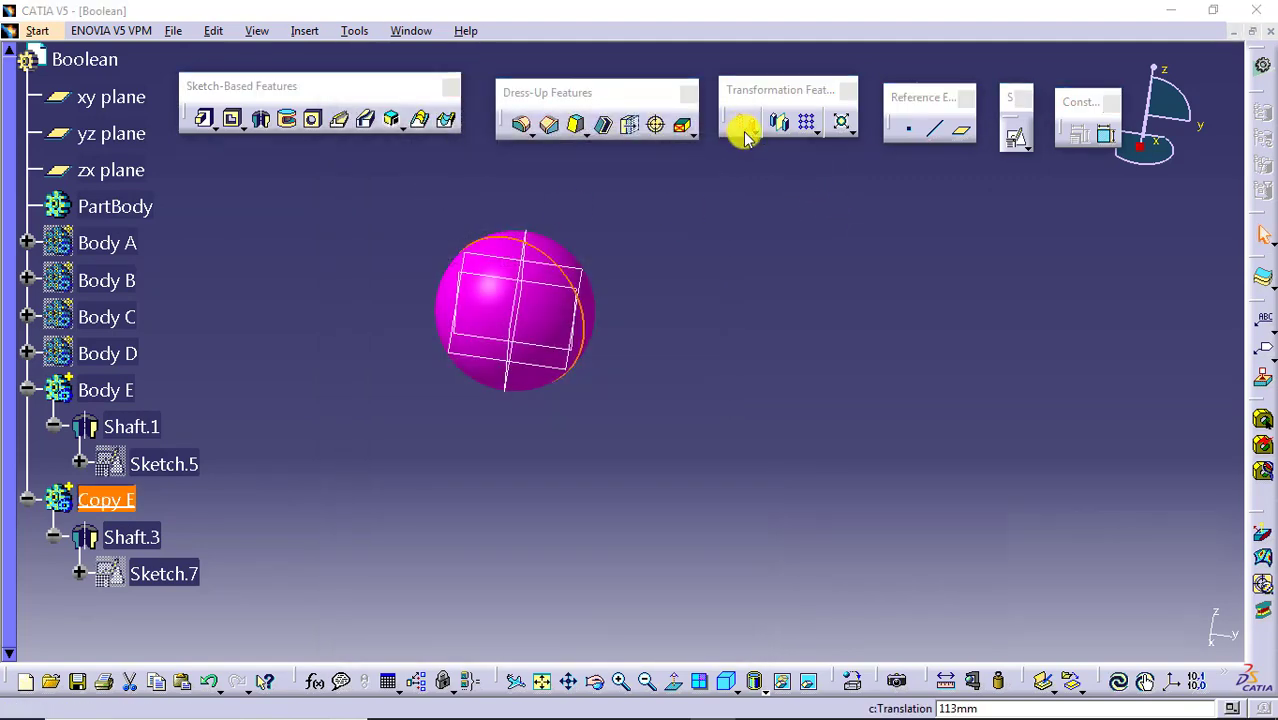
pyautogui.click(716, 408)
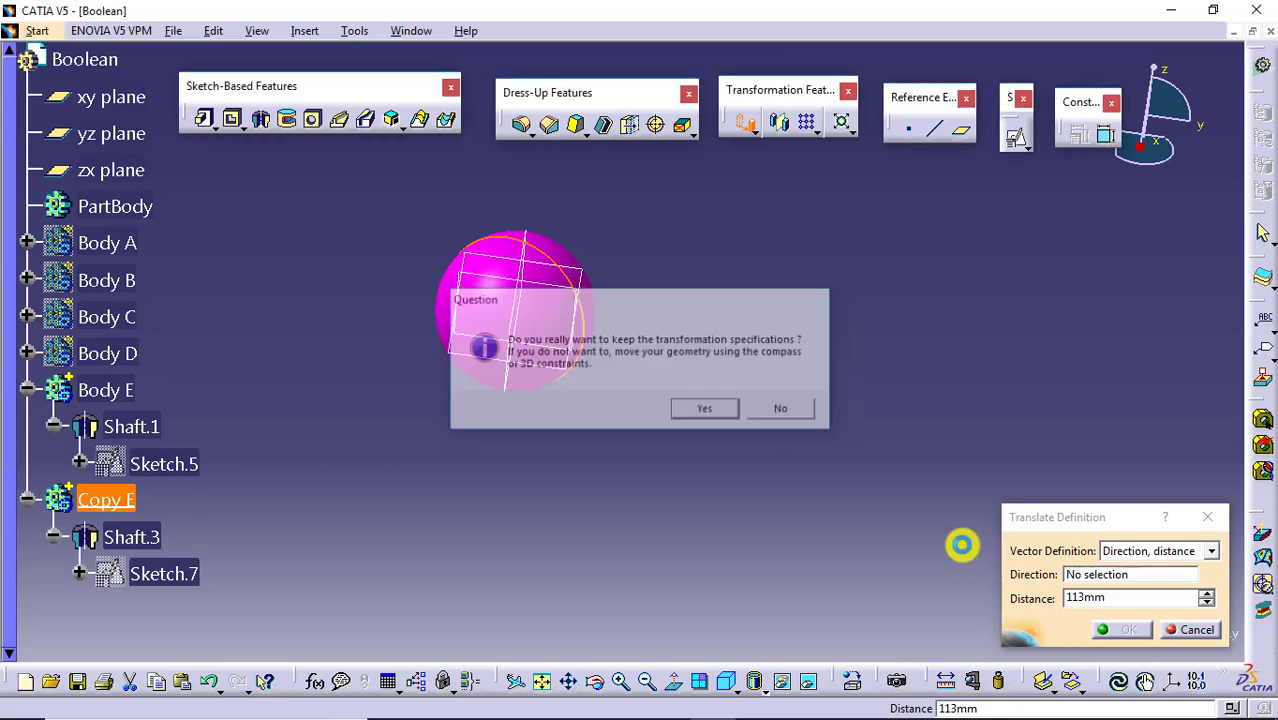
pyautogui.rightClick(1080, 575)
pyautogui.click(1125, 511)
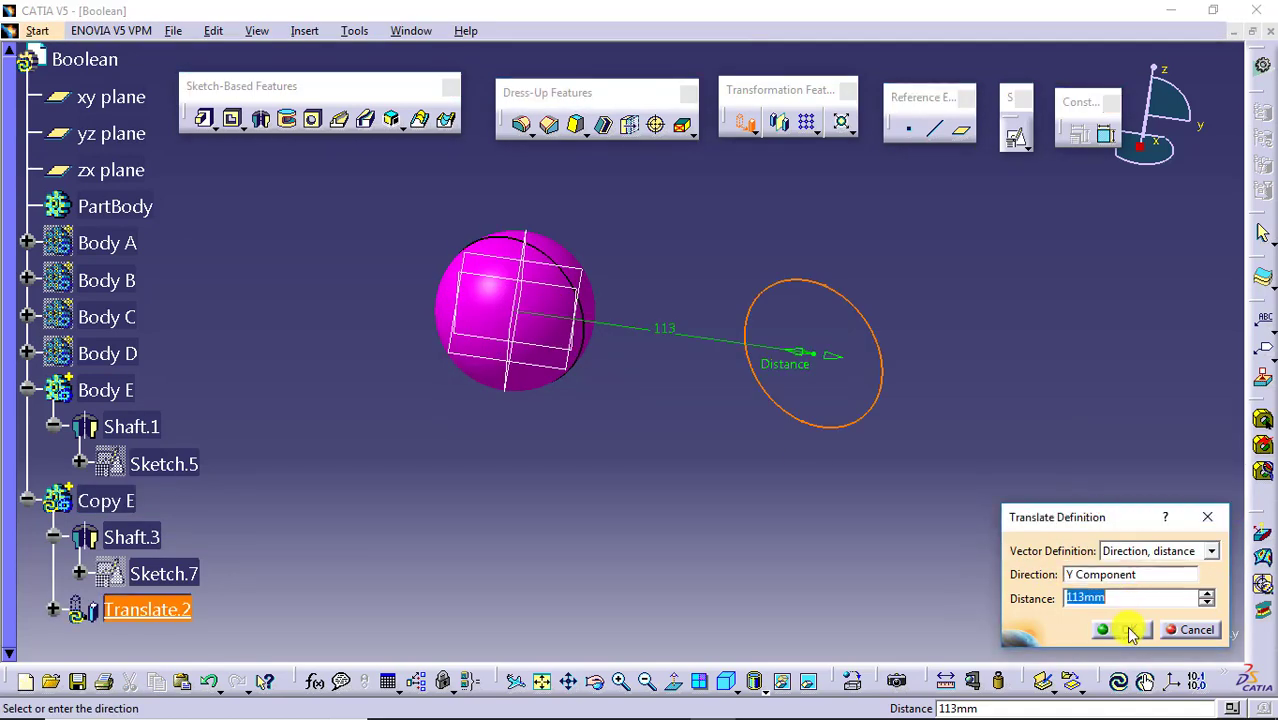
pyautogui.click(1122, 629)
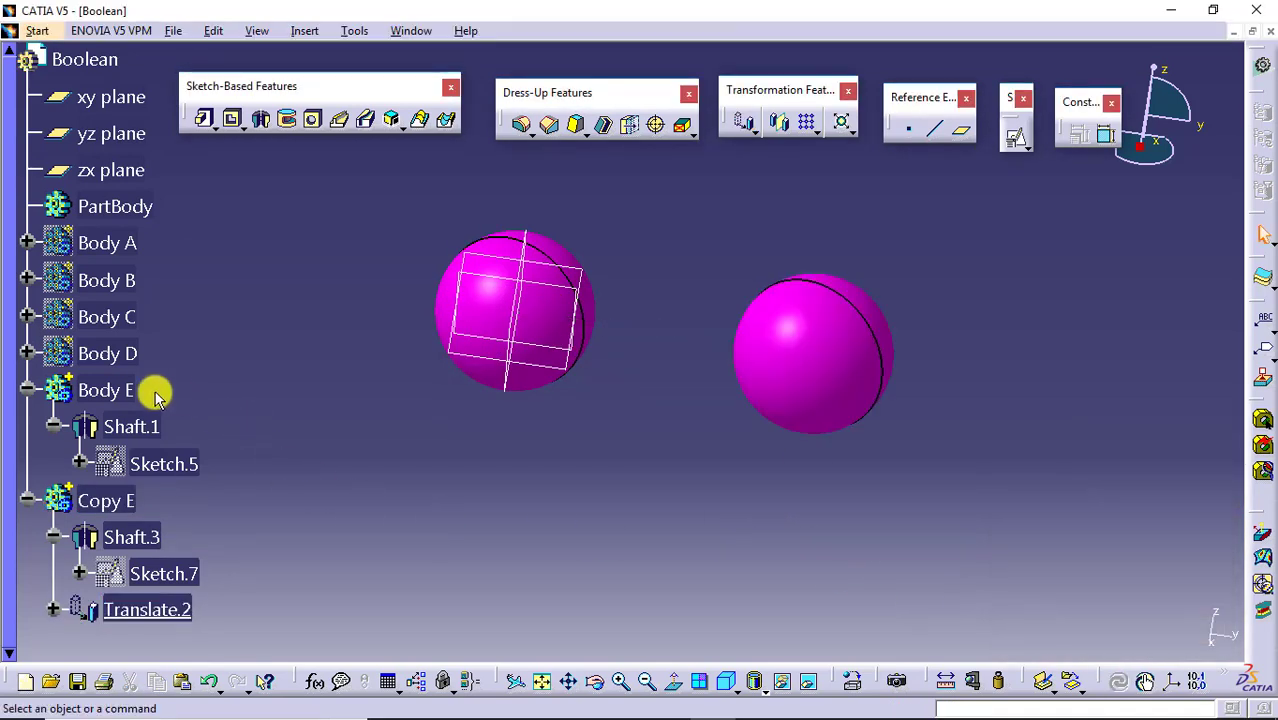
# Set the arc diameter in Body E's sketch to 80 mm and exit the sketch.
pyautogui.click(118, 390)
pyautogui.click(115, 500)
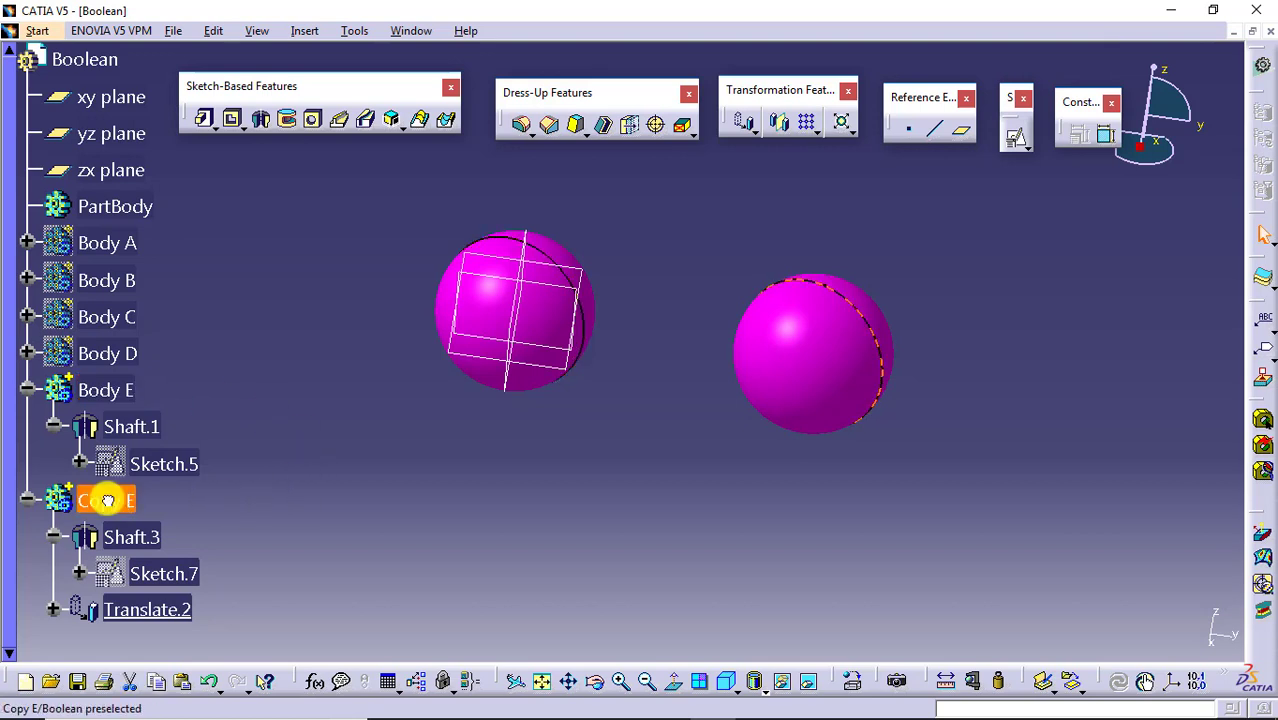
pyautogui.doubleClick(188, 456)
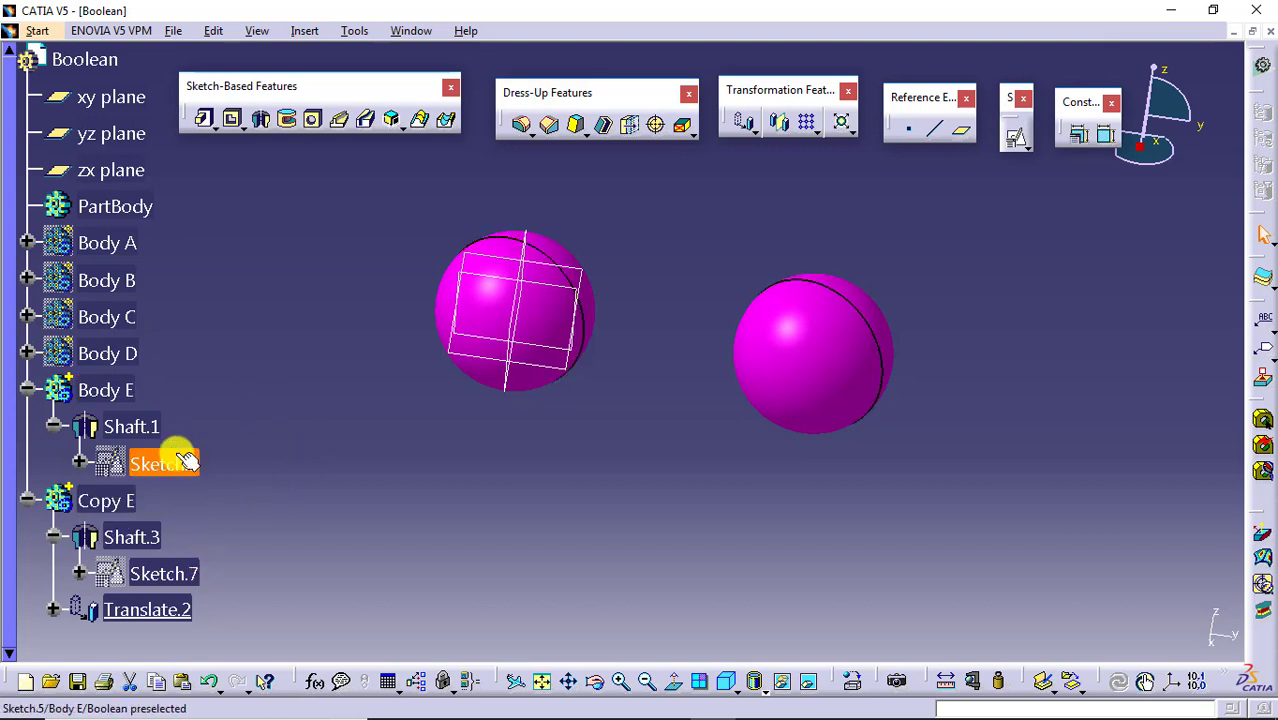
pyautogui.doubleClick(572, 238)
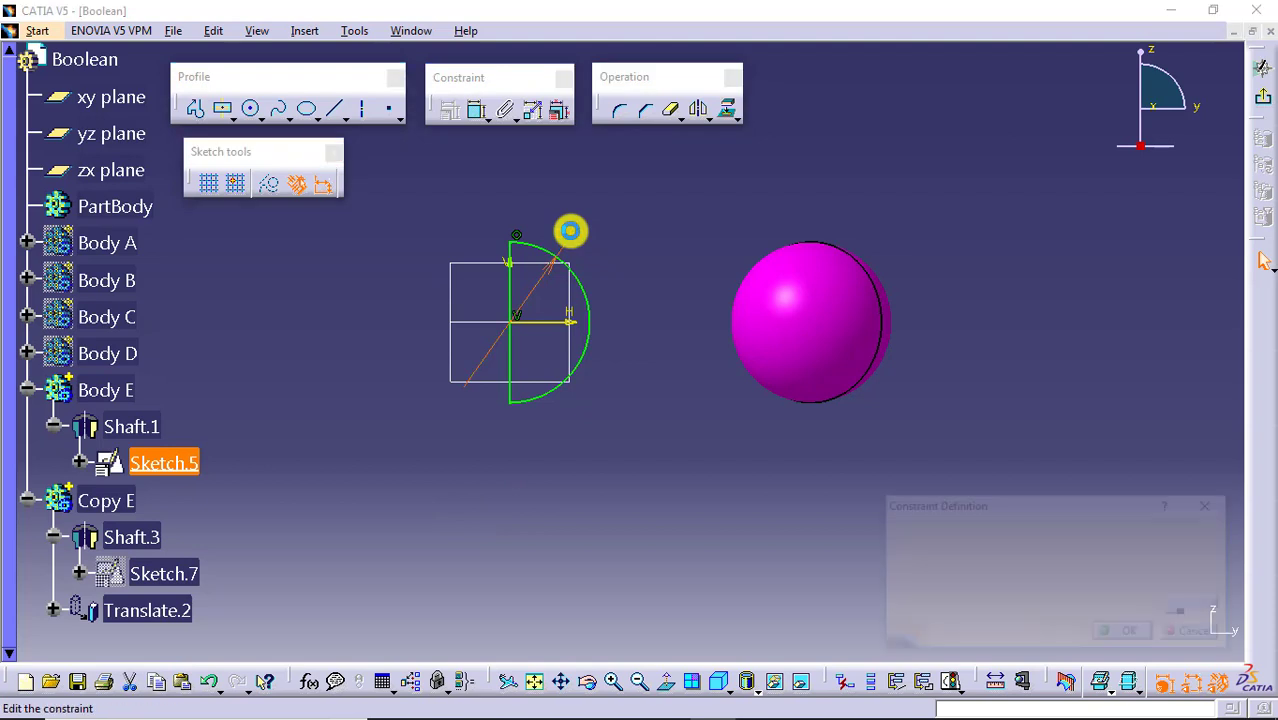
pyautogui.write('40')
pyautogui.press('Return')
pyautogui.click(1262, 95)
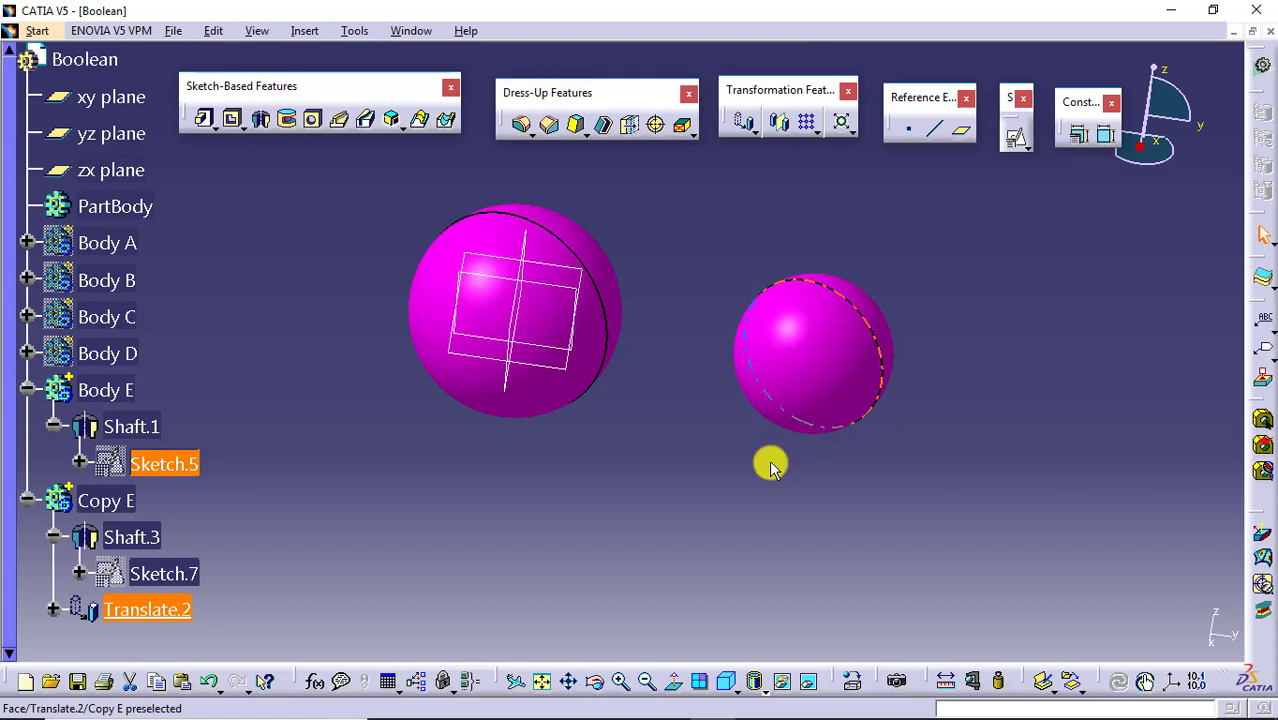
# Reduce the first angle of Copy E's shaft so that a quarter wedge is left out of the sphere.
pyautogui.doubleClick(148, 540)
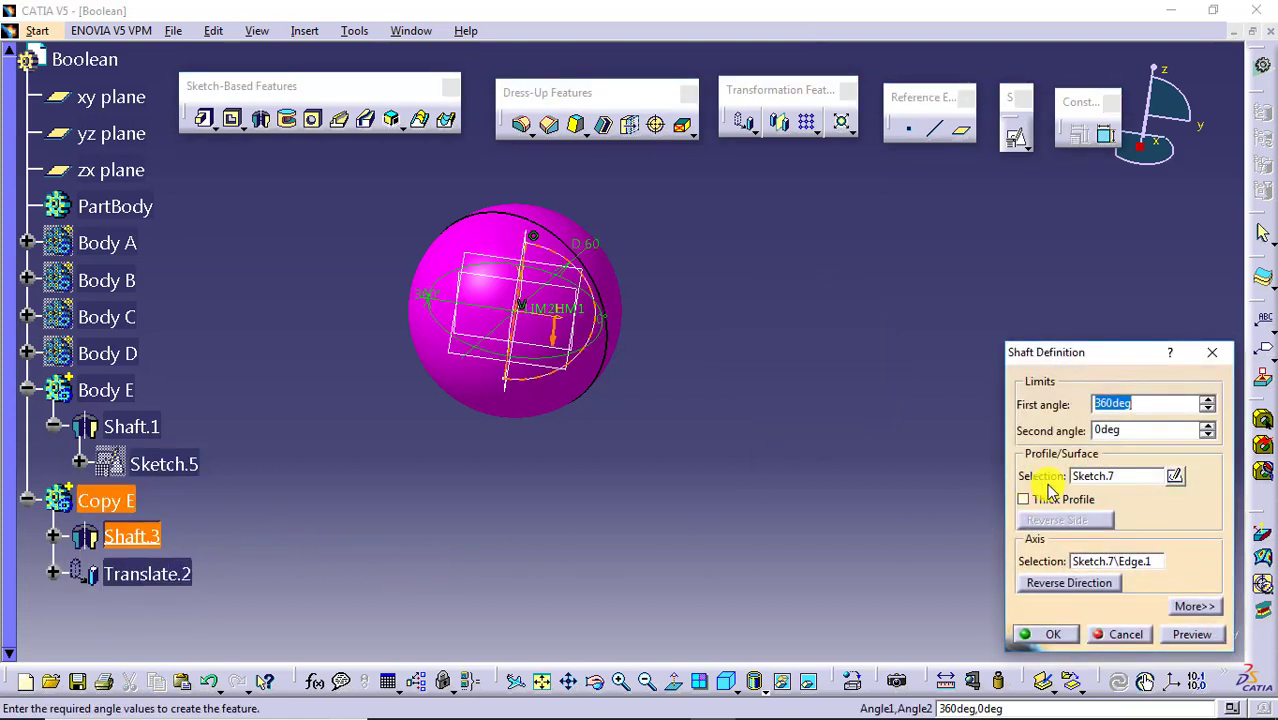
pyautogui.write('180')
pyautogui.press('Return')
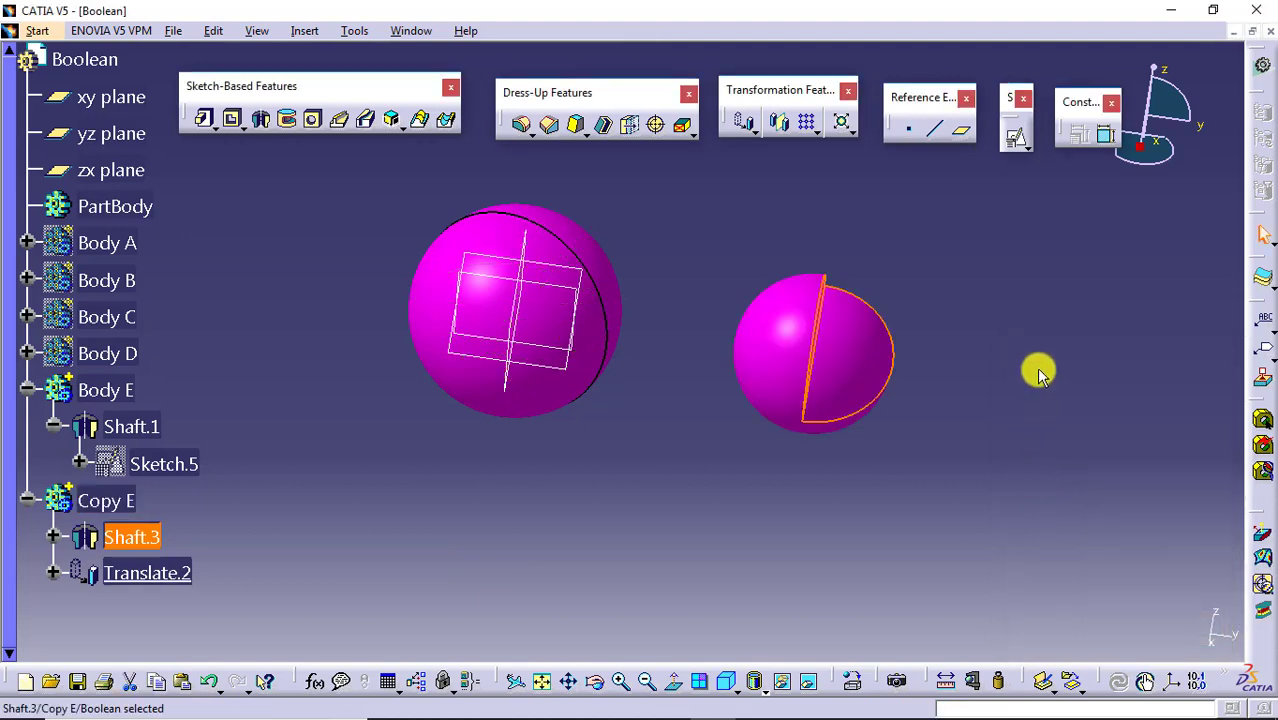
# Inspect the partially revolved copy from another angle and delete Copy E.
pyautogui.moveTo(970, 322); pyautogui.dragTo(870, 386, button='middle')
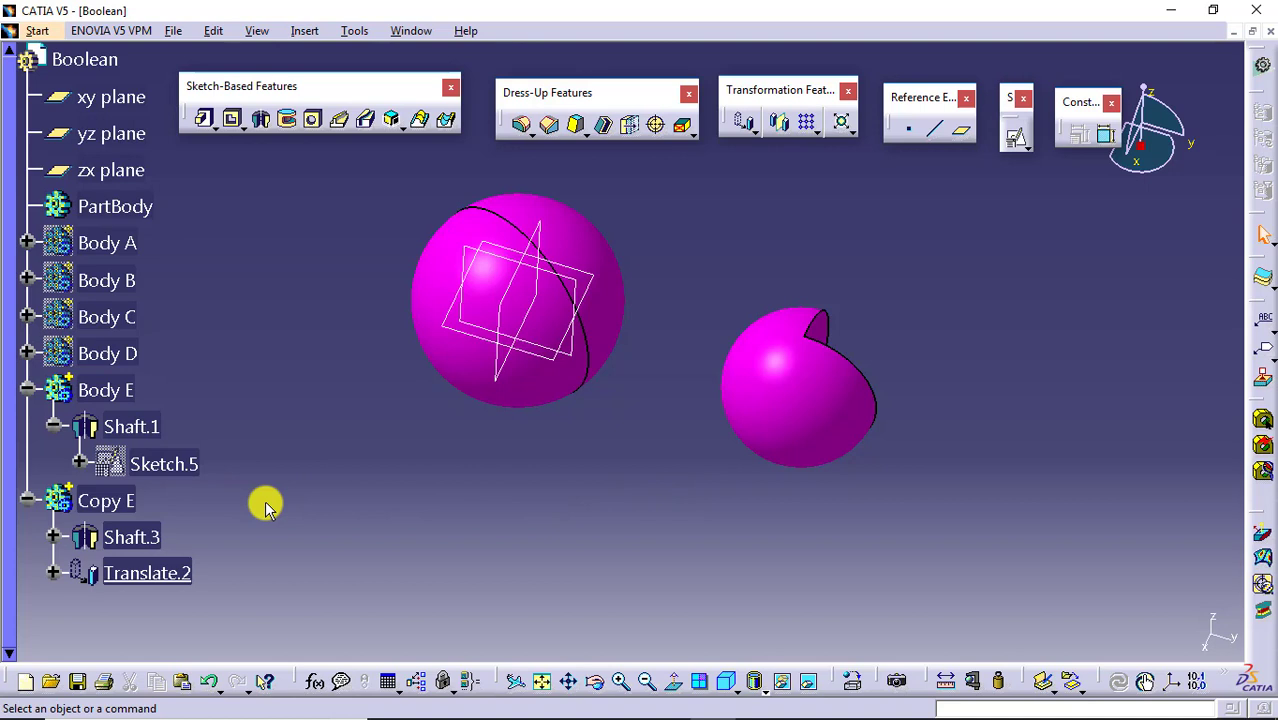
pyautogui.rightClick(118, 502)
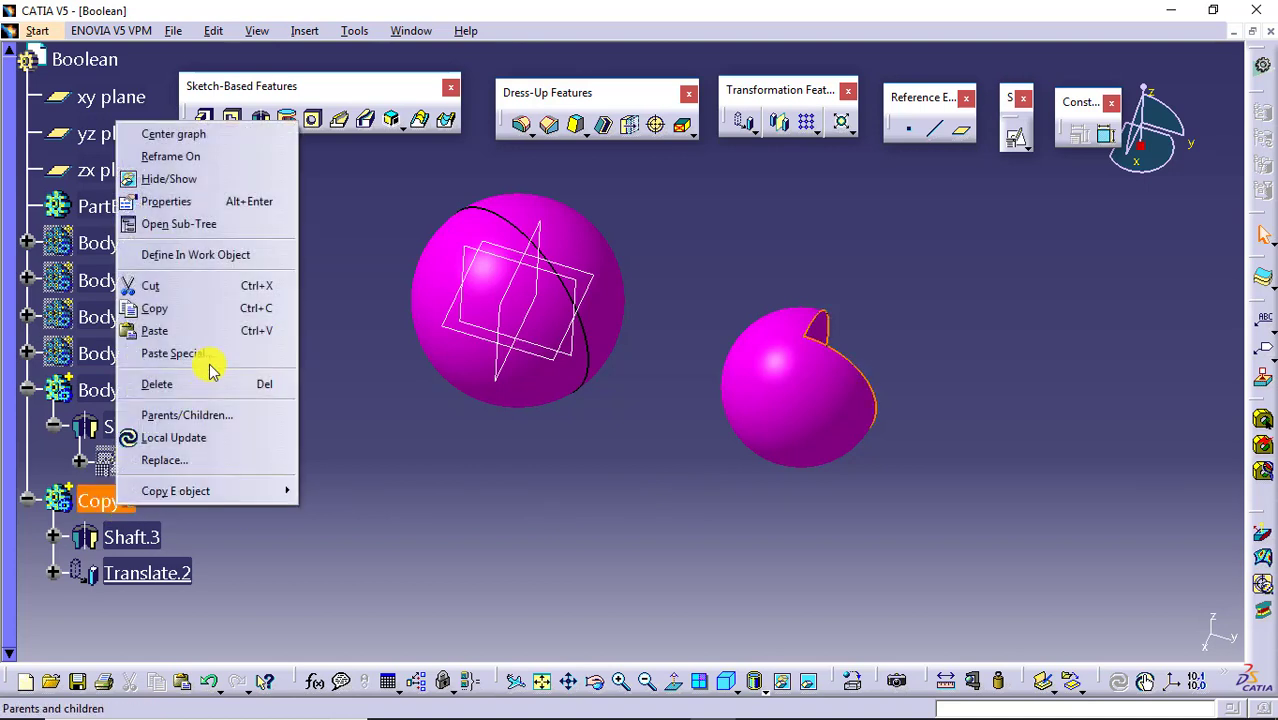
pyautogui.click(238, 385)
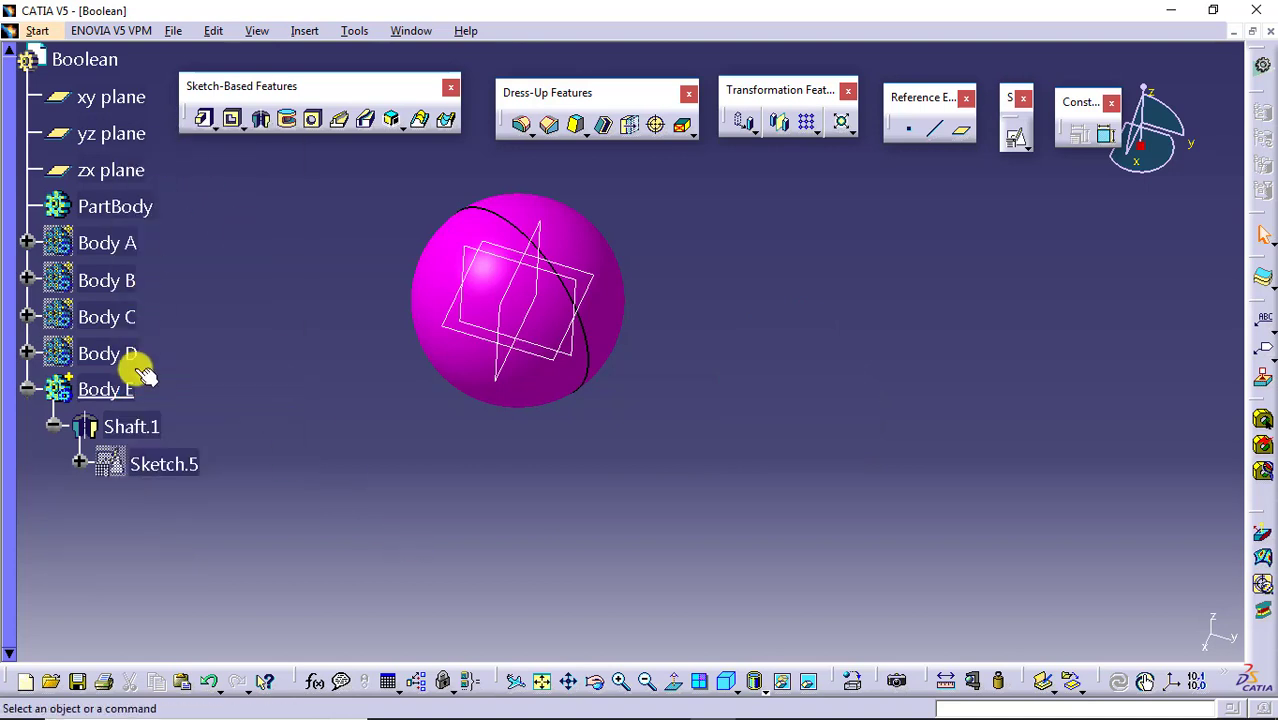
# Copy Body E and paste it into the Boolean part with the Paste Special format As Result With Link.
pyautogui.rightClick(120, 393)
pyautogui.click(198, 196)
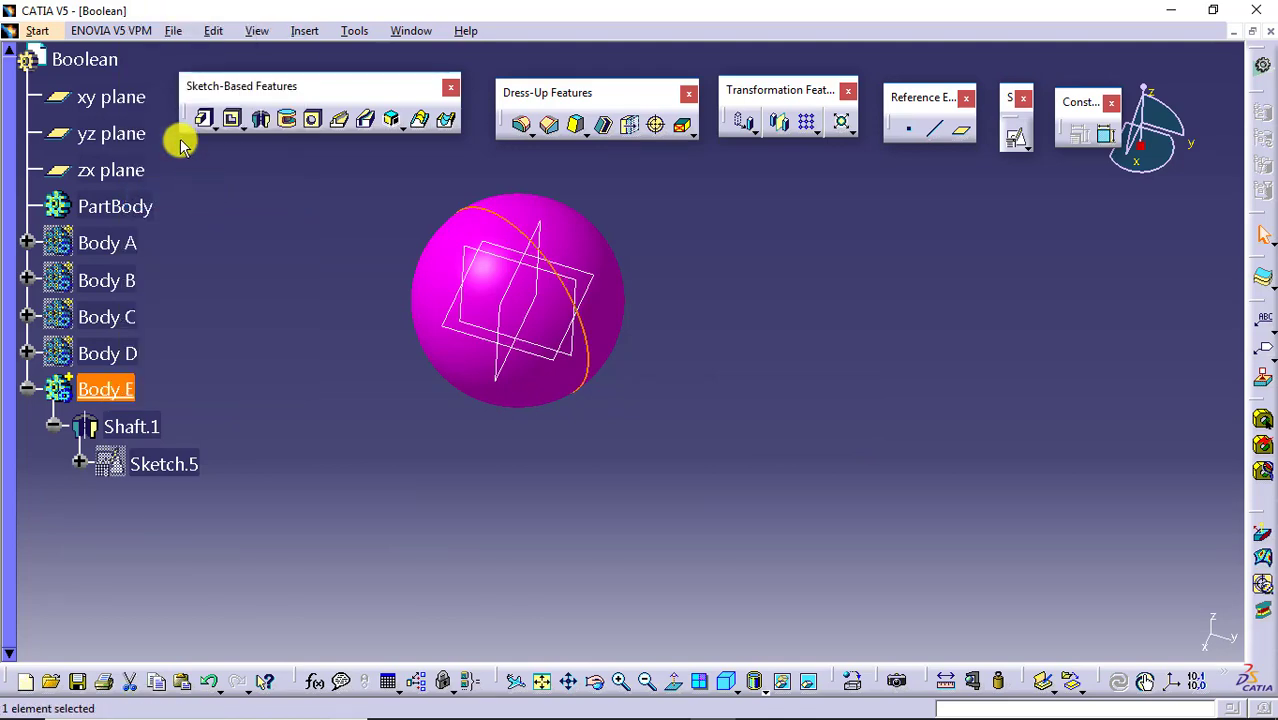
pyautogui.rightClick(113, 62)
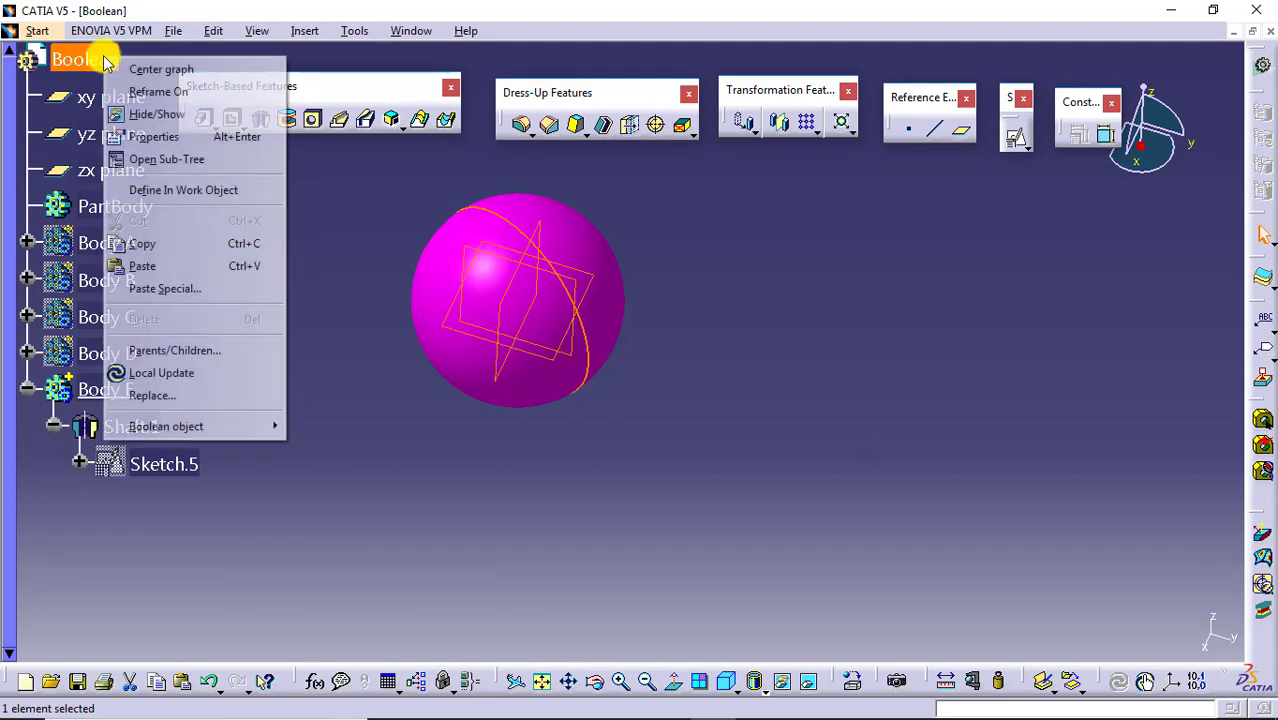
pyautogui.click(202, 288)
pyautogui.click(875, 305)
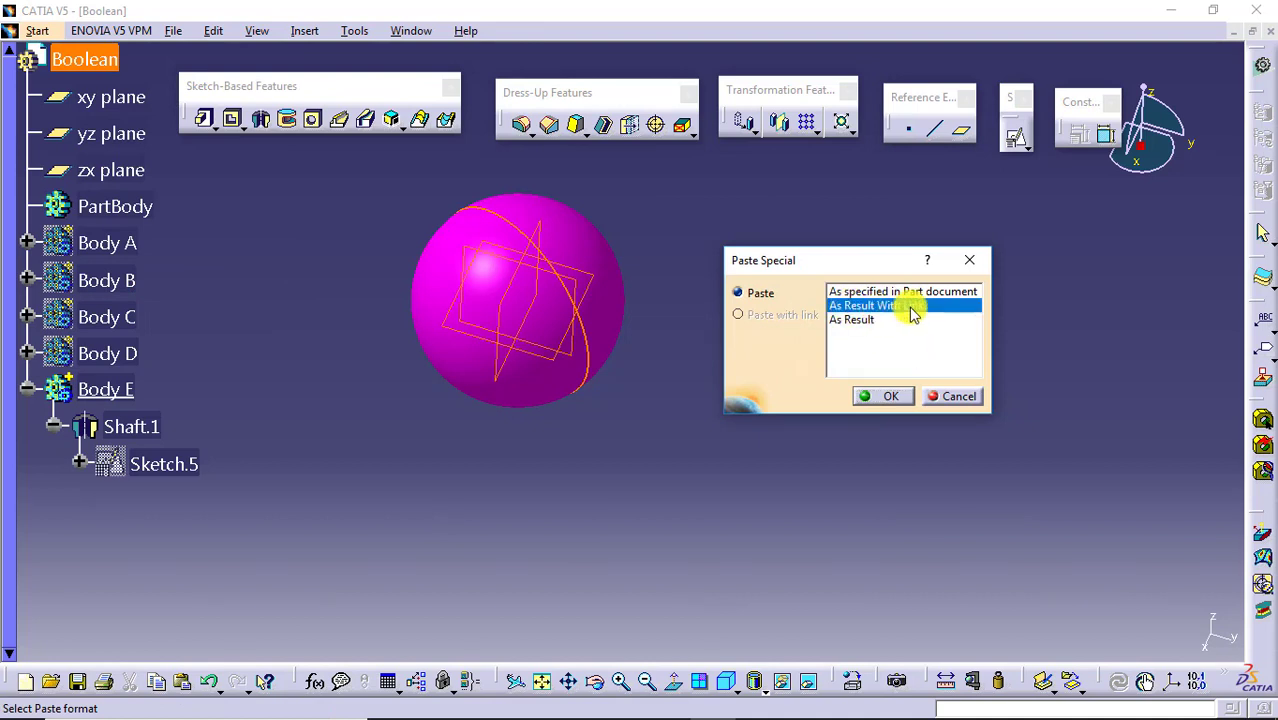
pyautogui.click(880, 396)
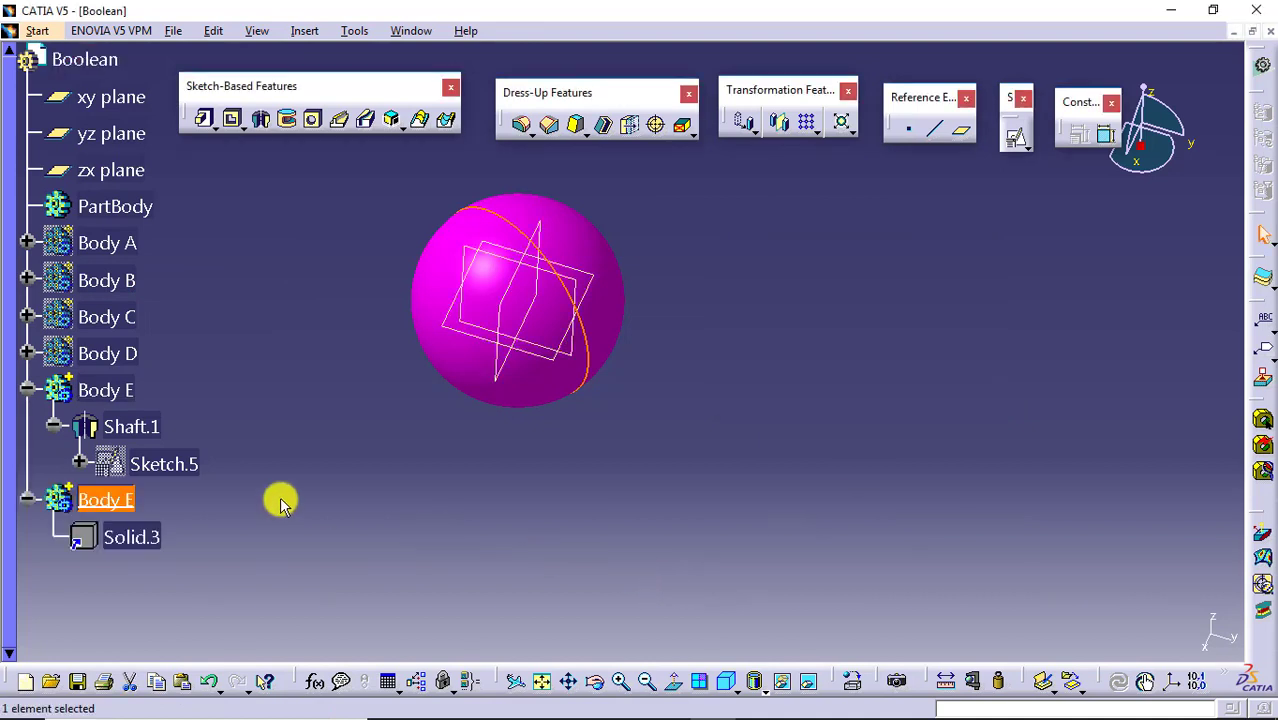
# Rename the newly pasted body as Copy E.
pyautogui.rightClick(112, 498)
pyautogui.click(214, 190)
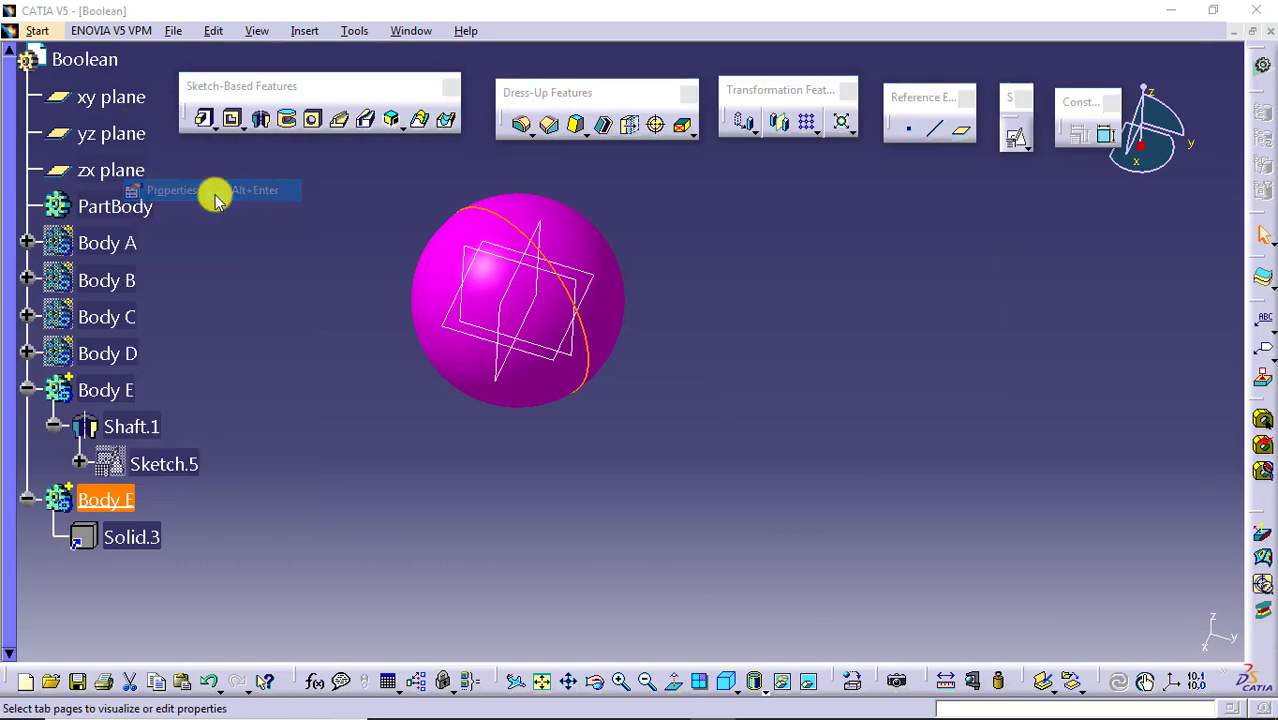
pyautogui.click(474, 186)
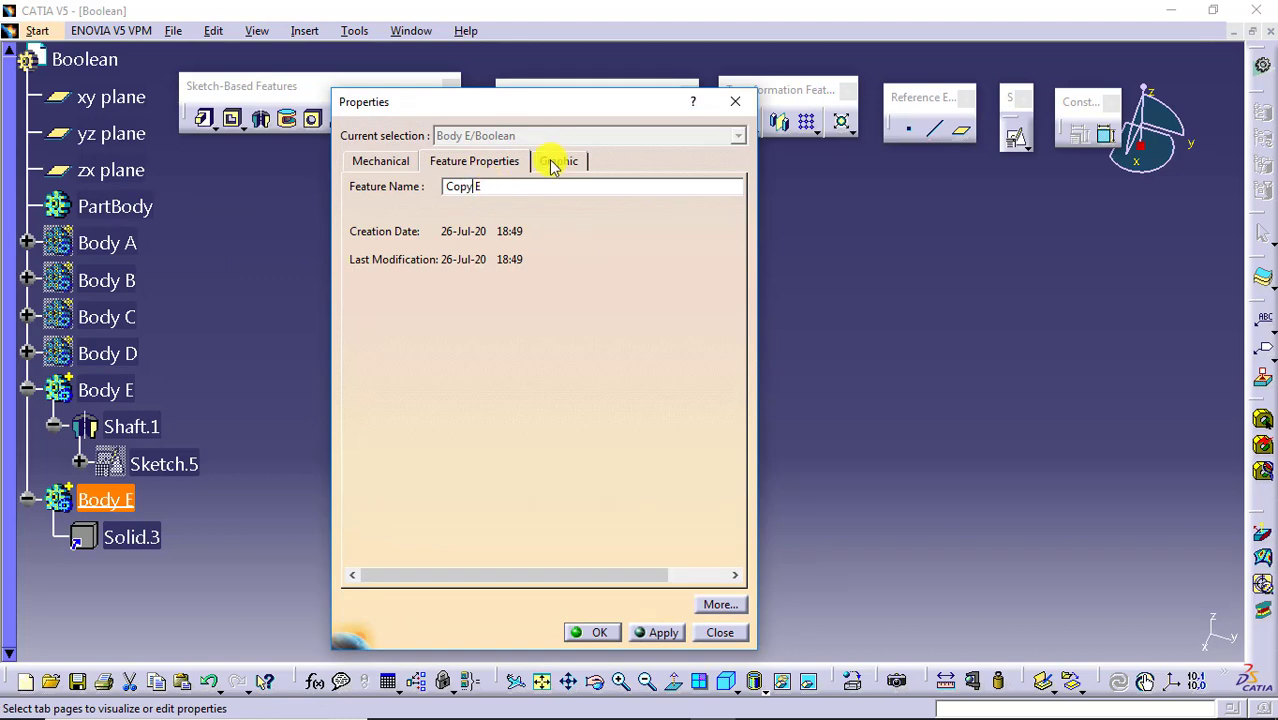
pyautogui.click(592, 632)
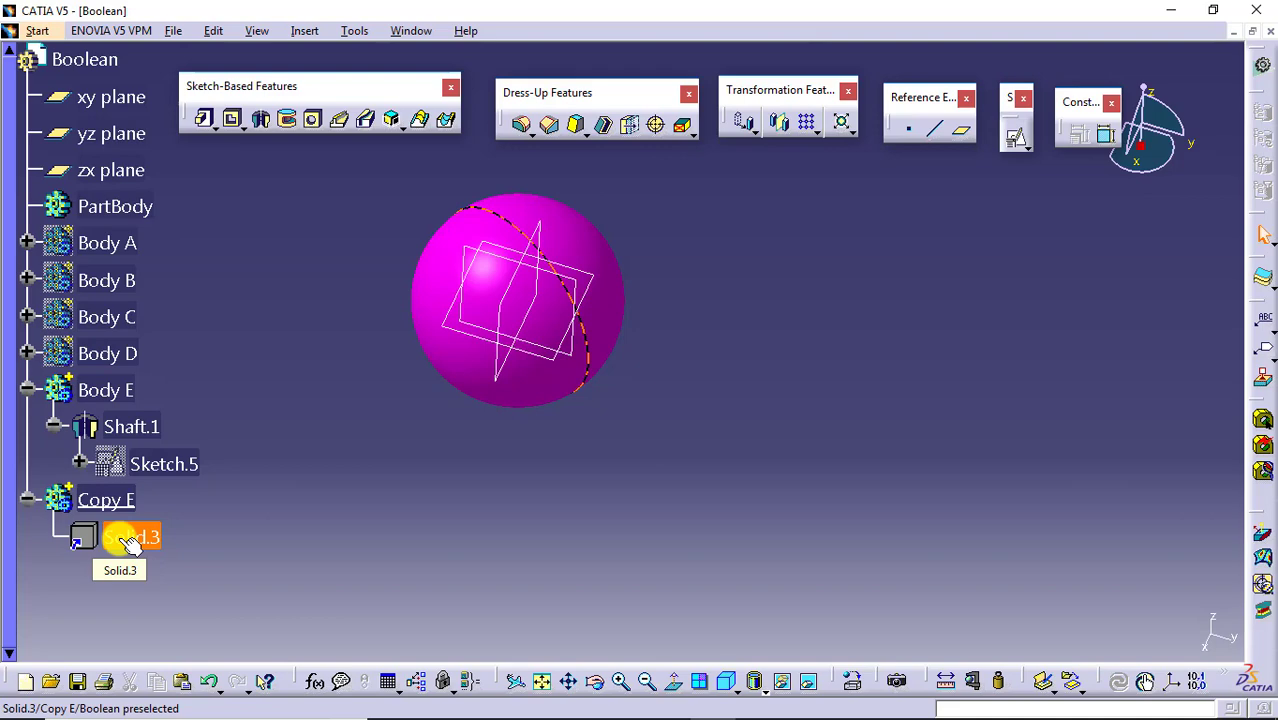
# Translate the linked Copy E by 113 mm along the Y component, keeping the transformation specifications.
pyautogui.click(740, 121)
pyautogui.click(704, 440)
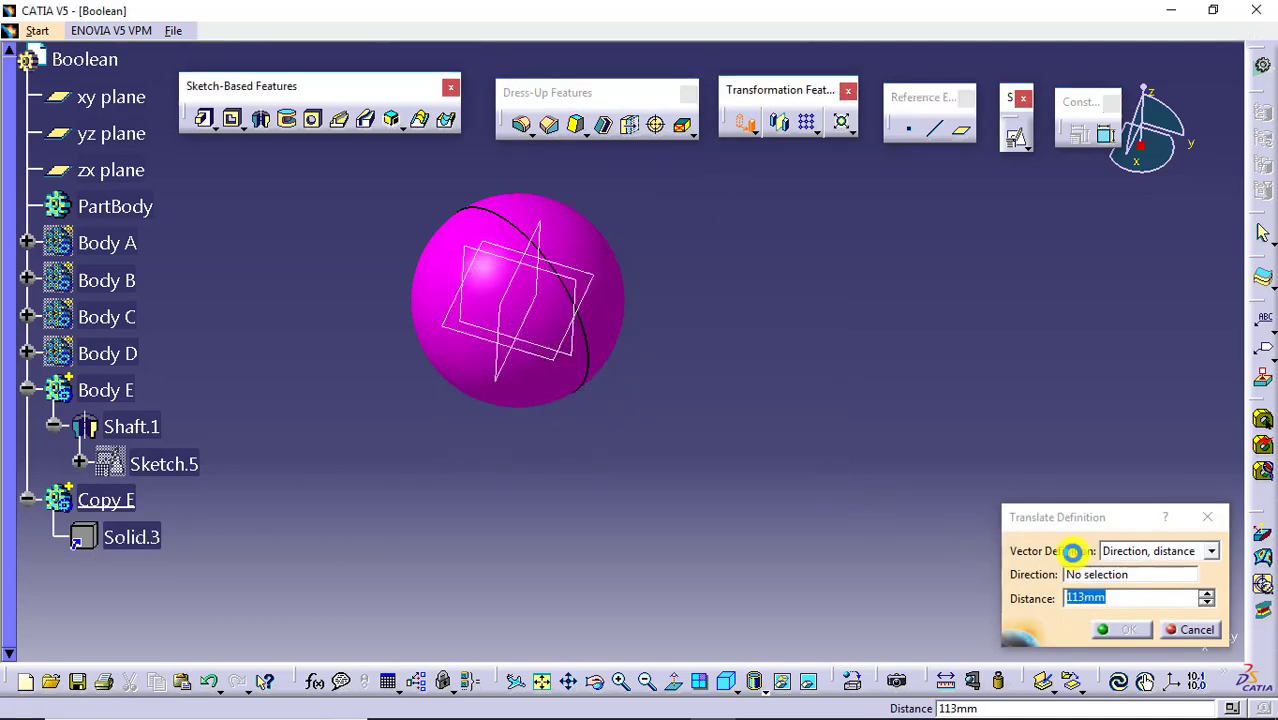
pyautogui.rightClick(1088, 574)
pyautogui.click(1133, 510)
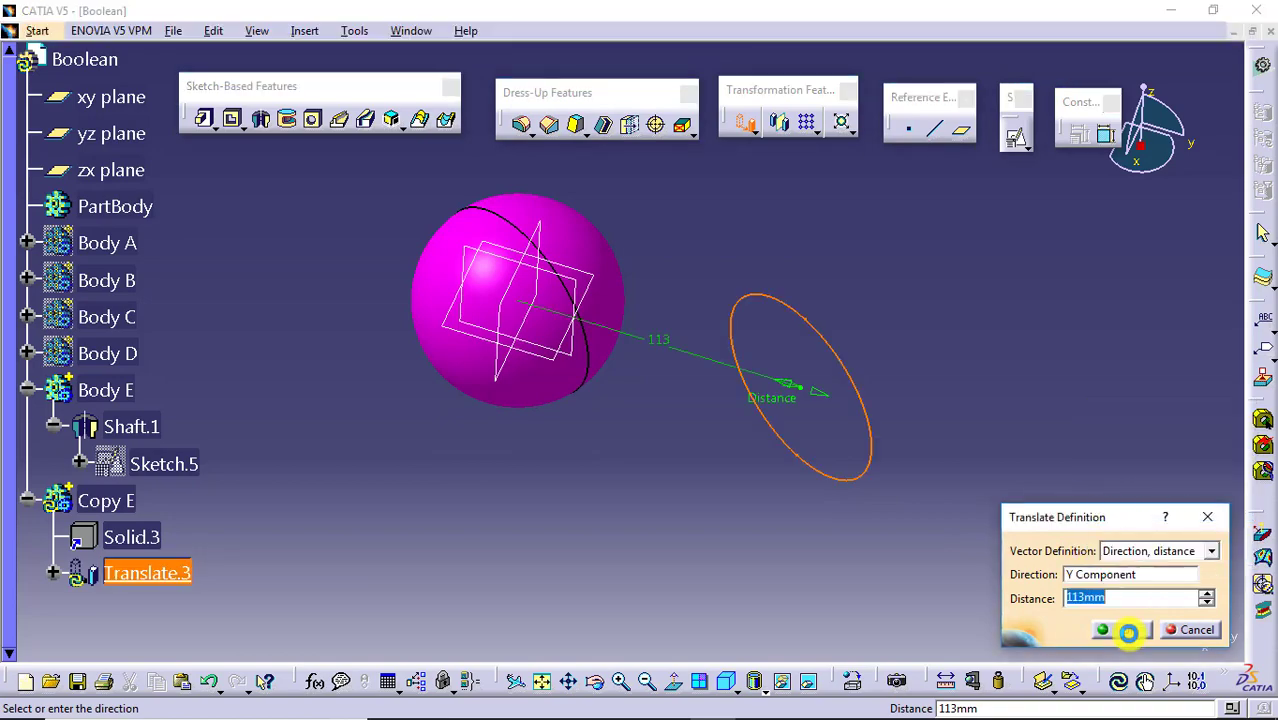
pyautogui.click(1124, 629)
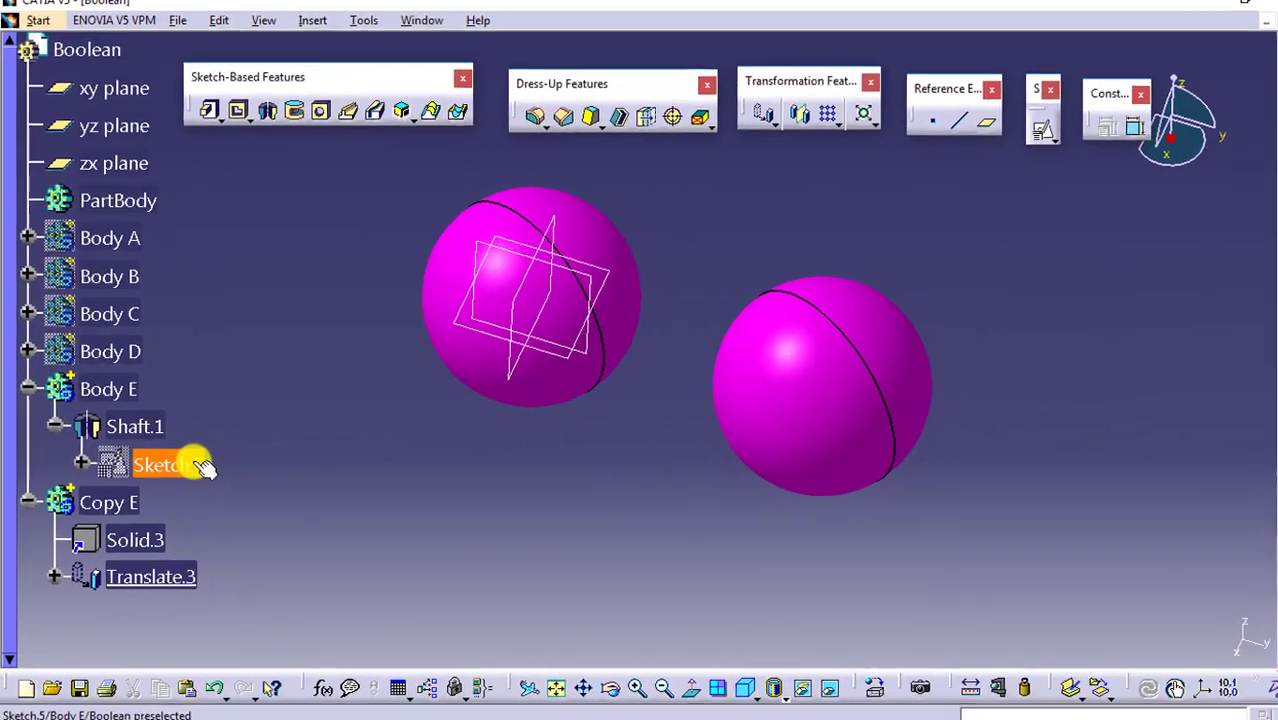
# Set the arc diameter in Body E's sketch to 60 mm and exit the sketch.
pyautogui.doubleClick(200, 466)
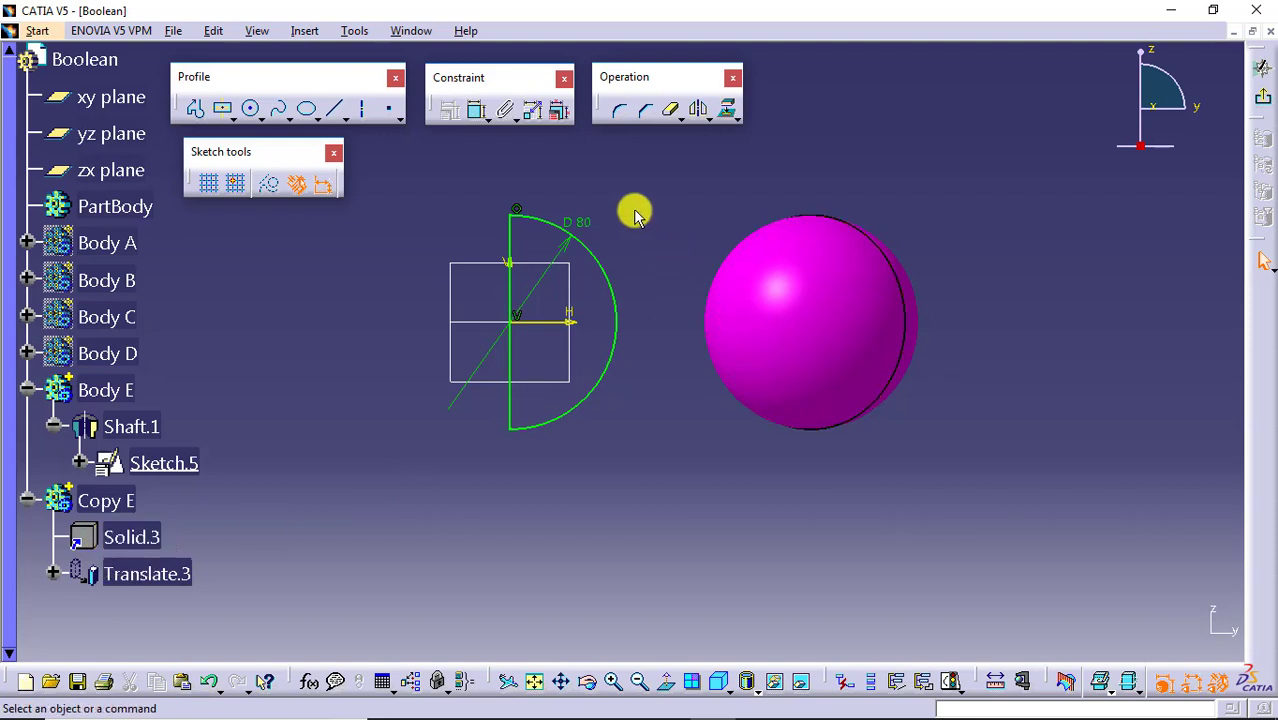
pyautogui.doubleClick(585, 222)
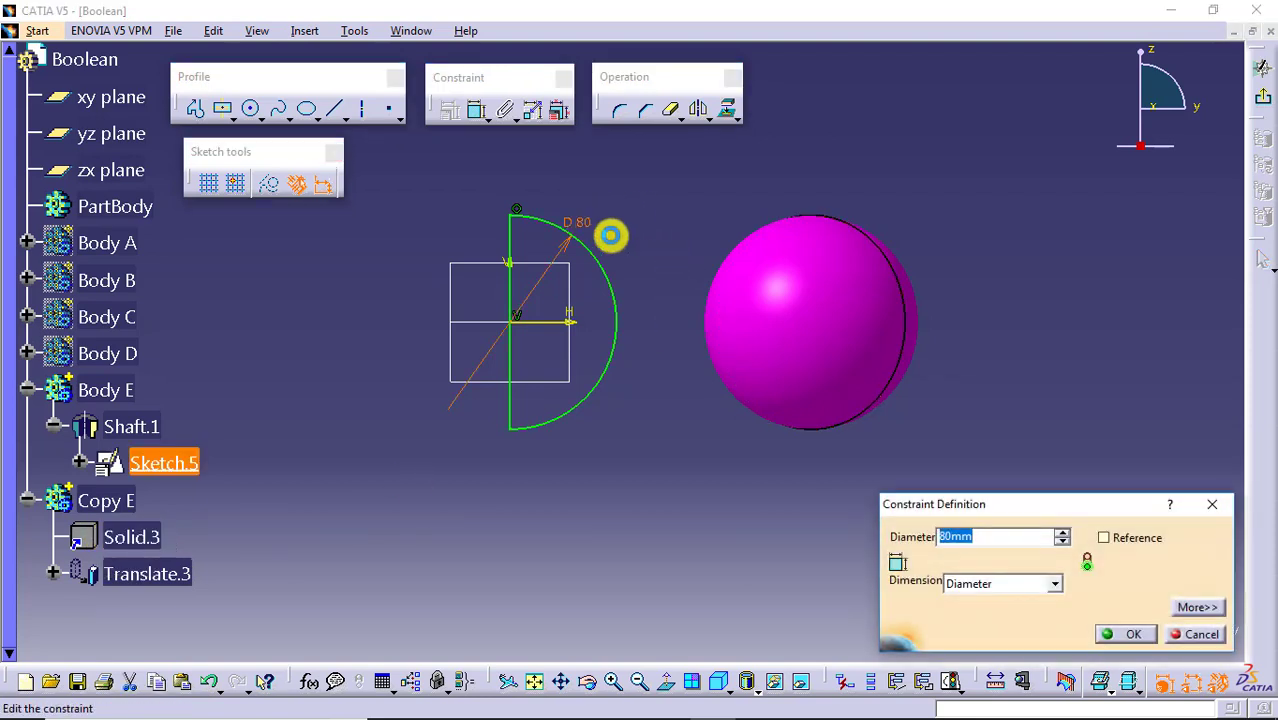
pyautogui.write('60')
pyautogui.press('Return')
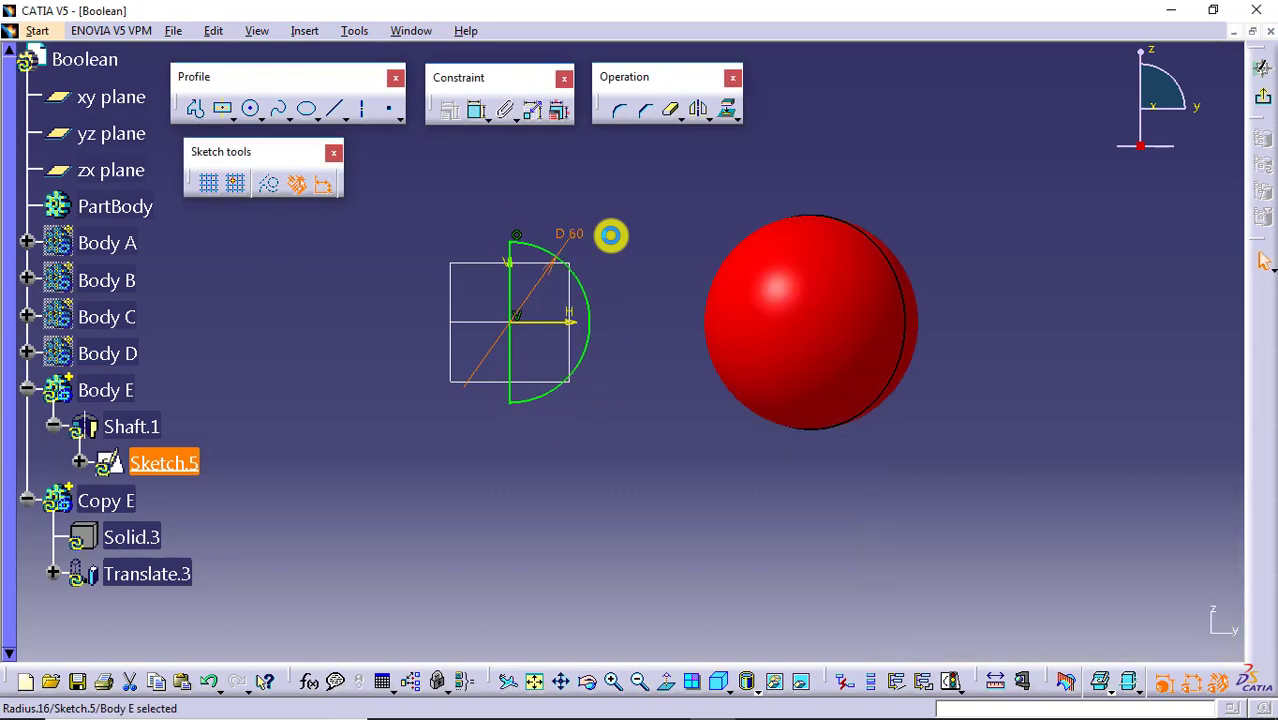
pyautogui.click(1262, 68)
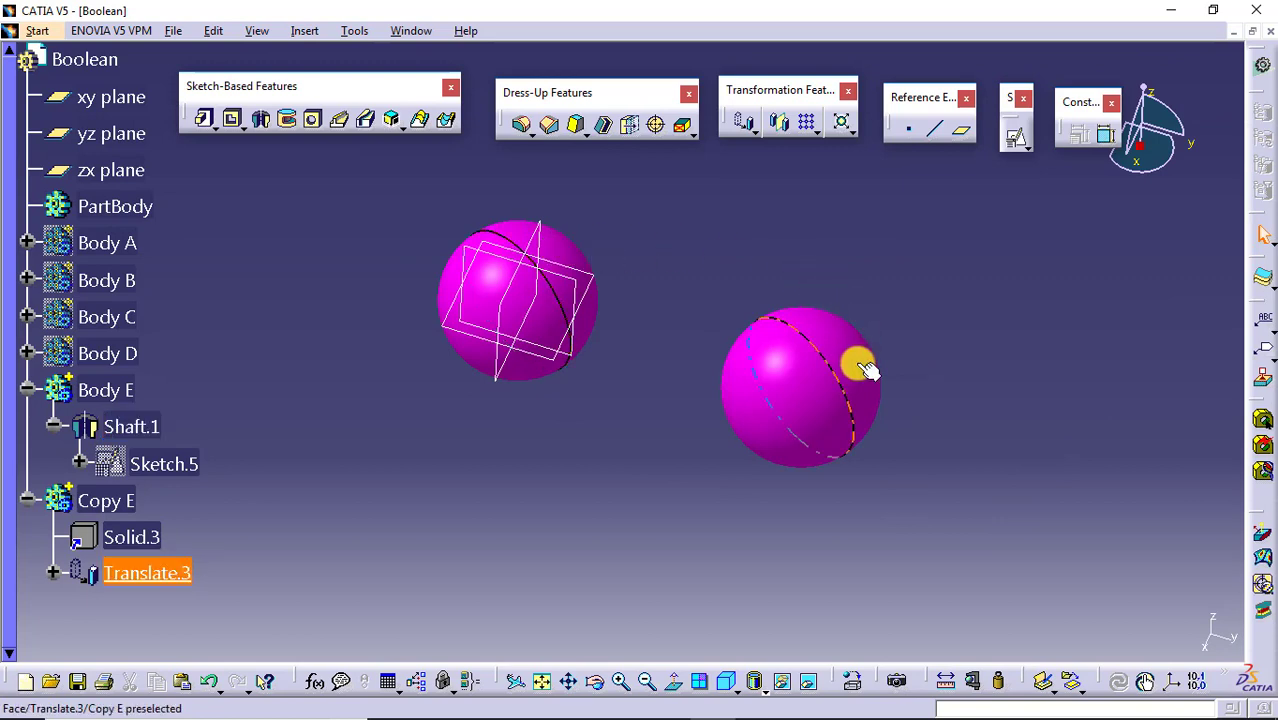
# Highlight Body E and Copy E in turn to compare them, and delete Copy E.
pyautogui.click(105, 391)
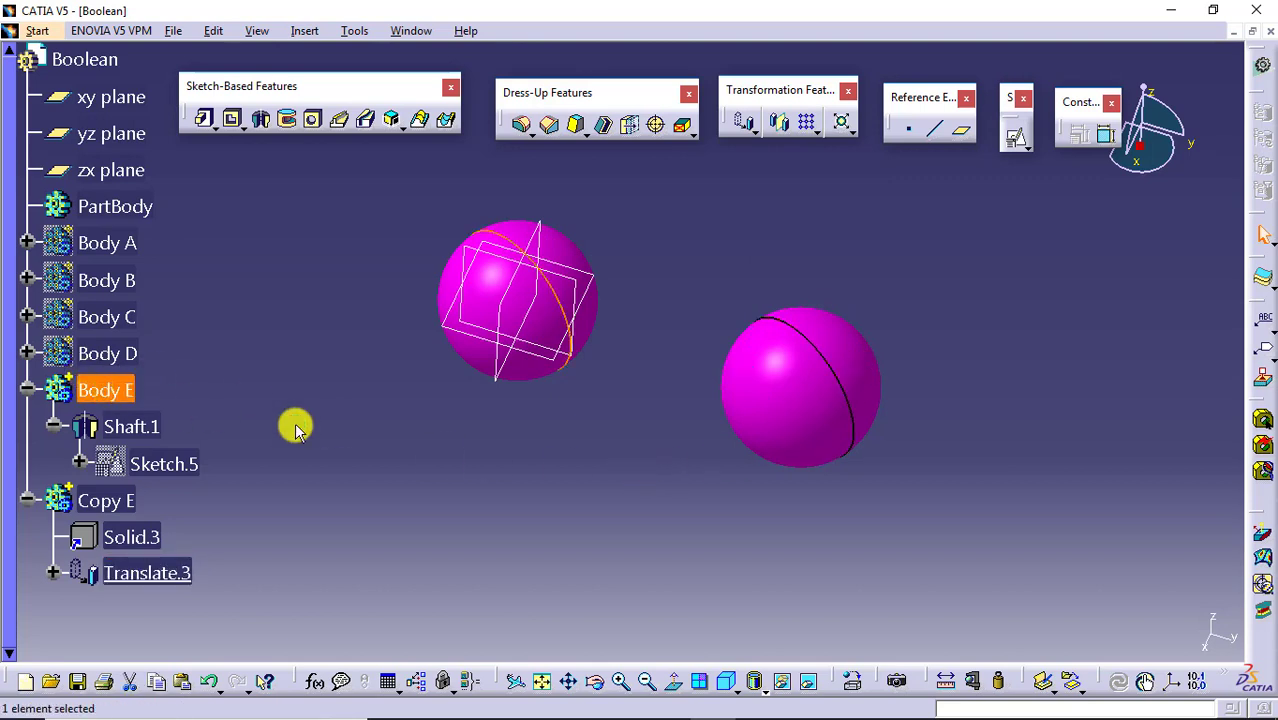
pyautogui.click(105, 500)
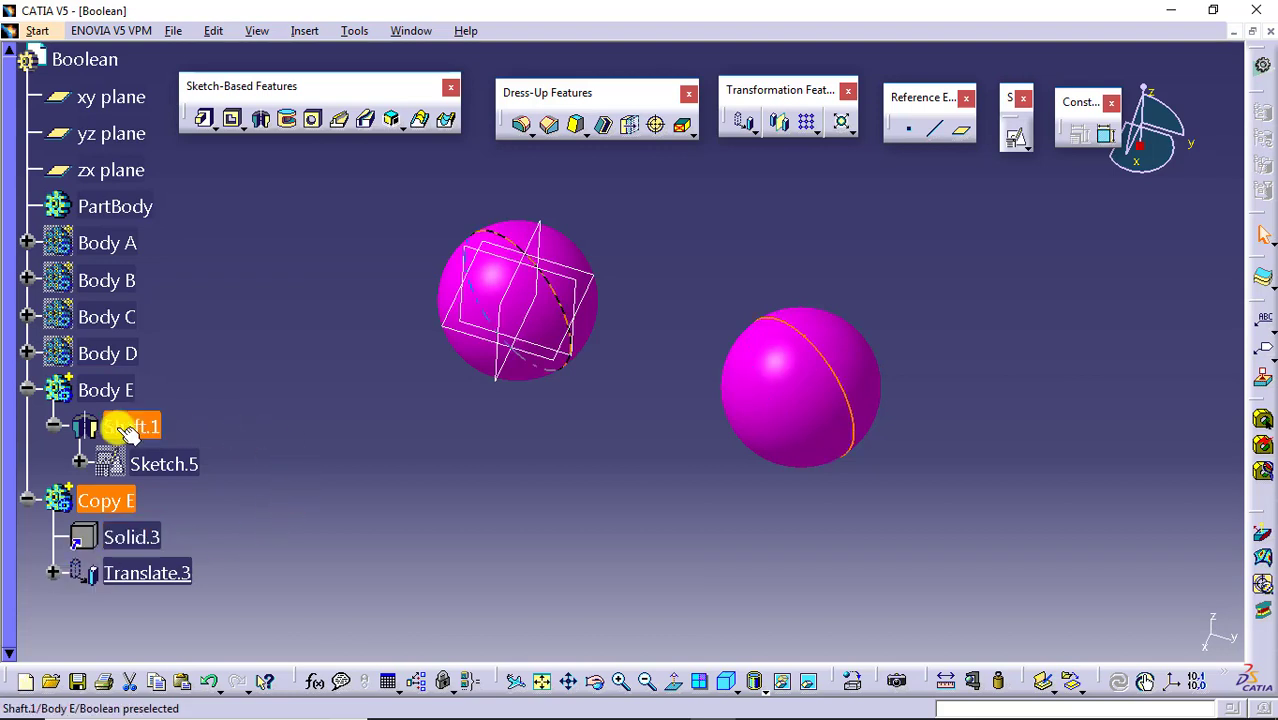
pyautogui.rightClick(106, 497)
pyautogui.click(190, 373)
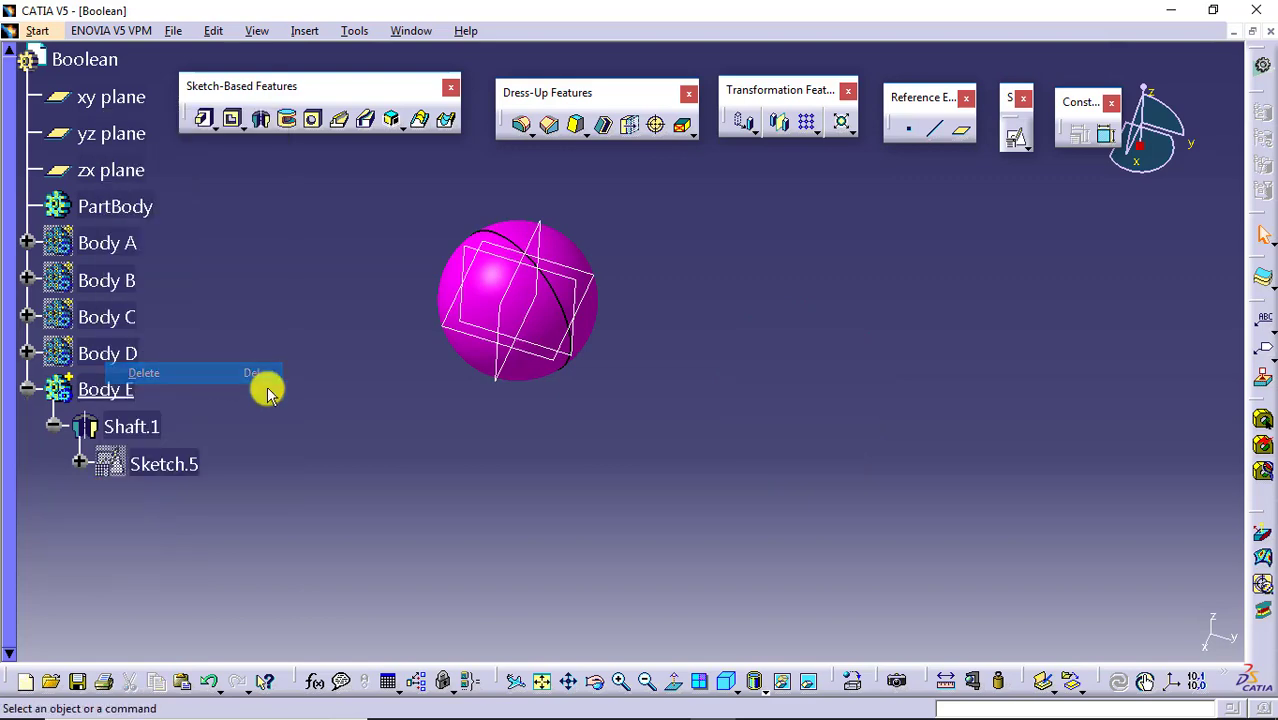
# Copy Body E and paste it into the Boolean part with the Paste Special format As Result.
pyautogui.rightClick(120, 389)
pyautogui.click(188, 537)
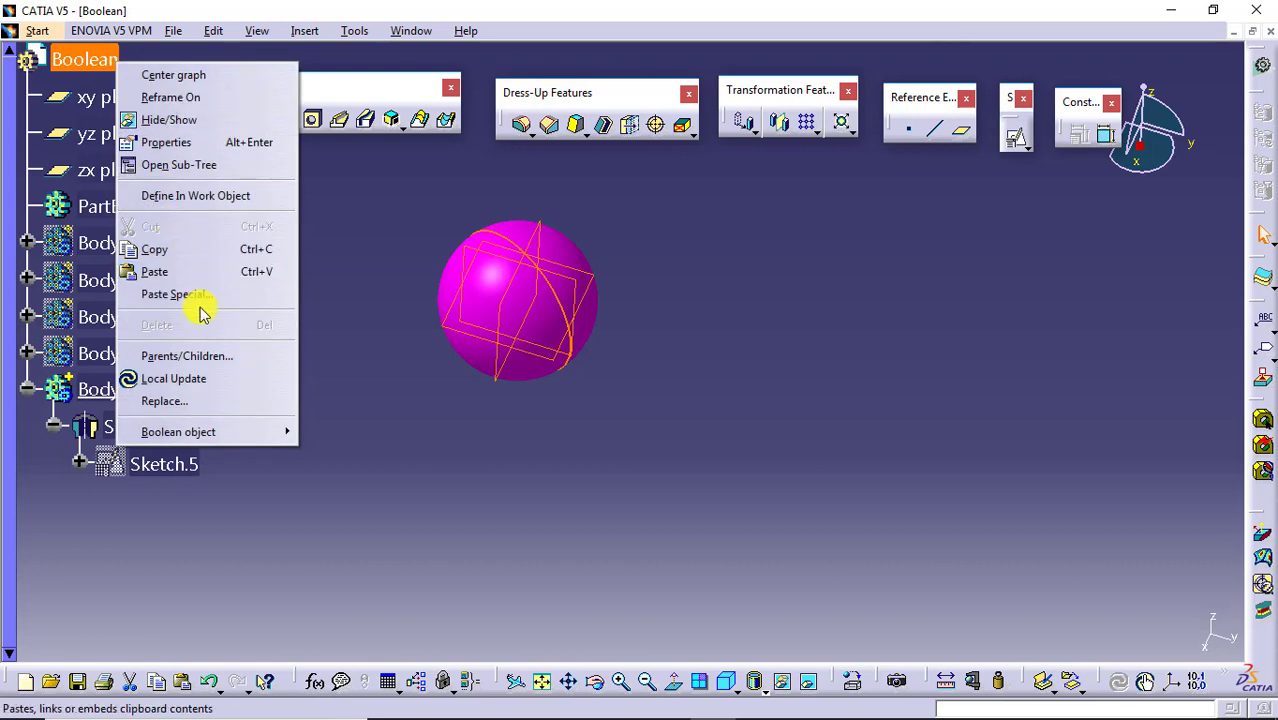
pyautogui.click(203, 300)
pyautogui.click(866, 321)
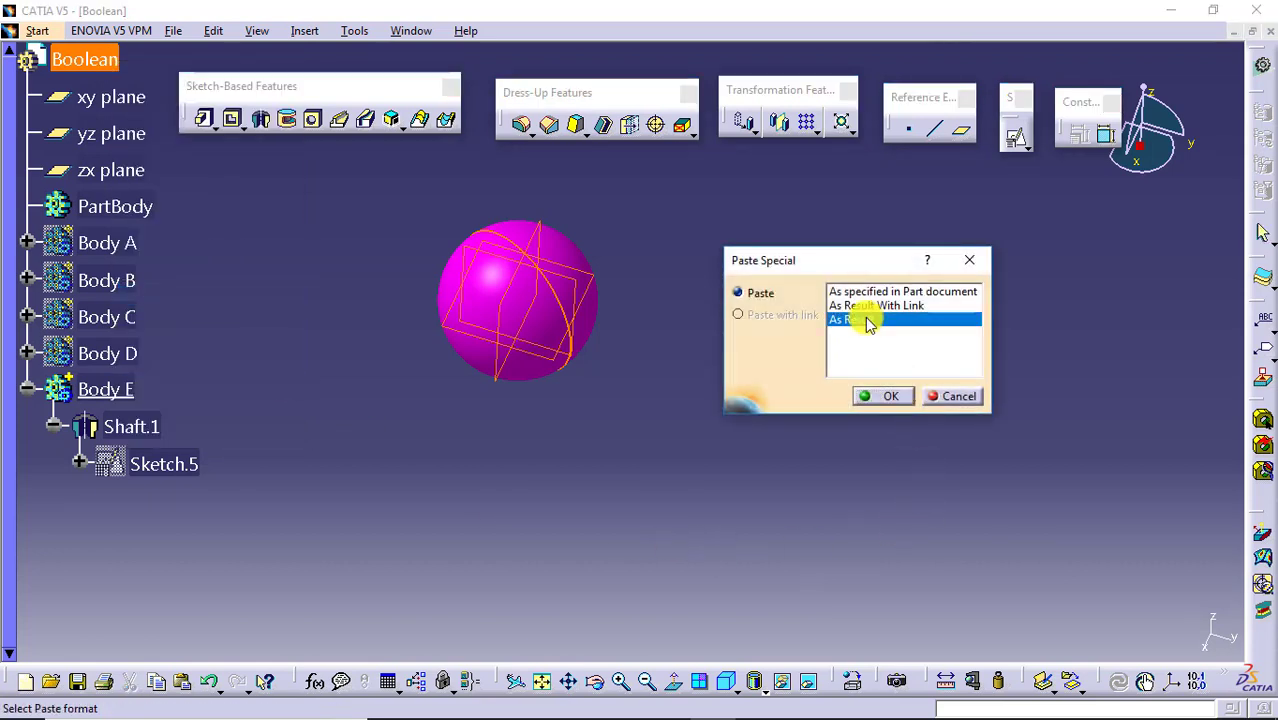
pyautogui.click(884, 398)
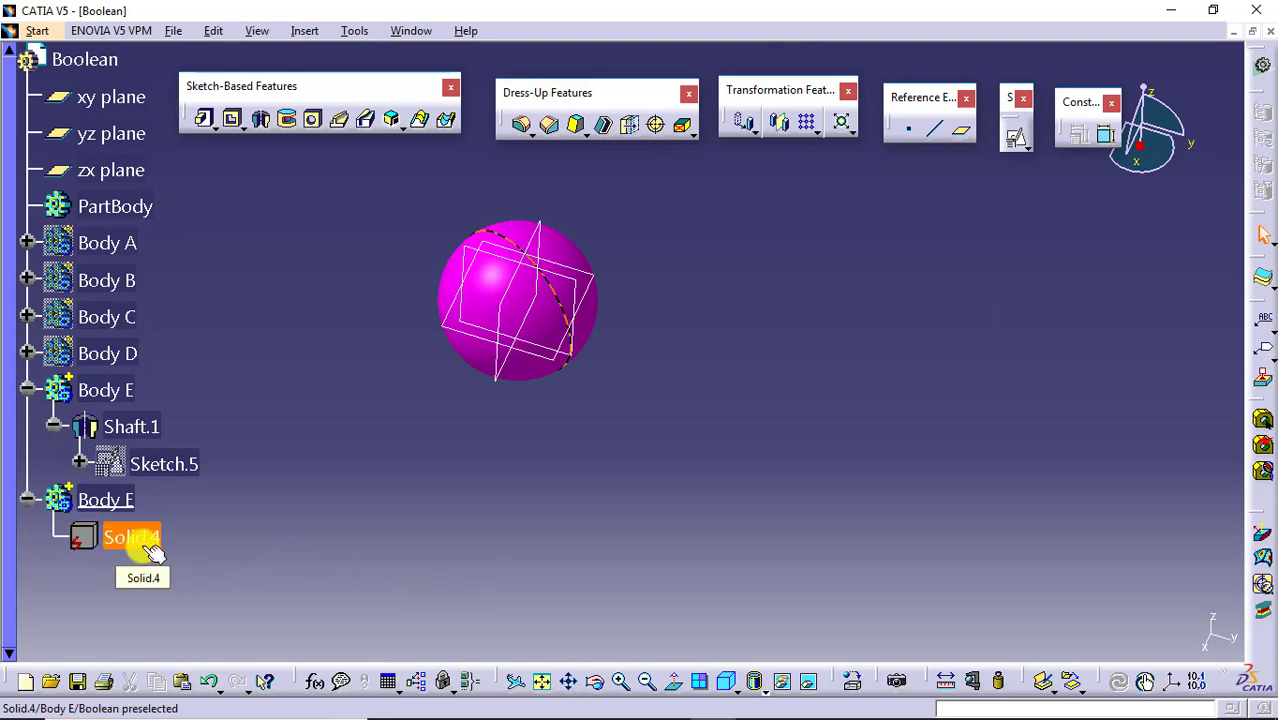
# Translate the body pasted as a result by 113 mm along the Y component, keeping the transformation specifications.
pyautogui.click(743, 121)
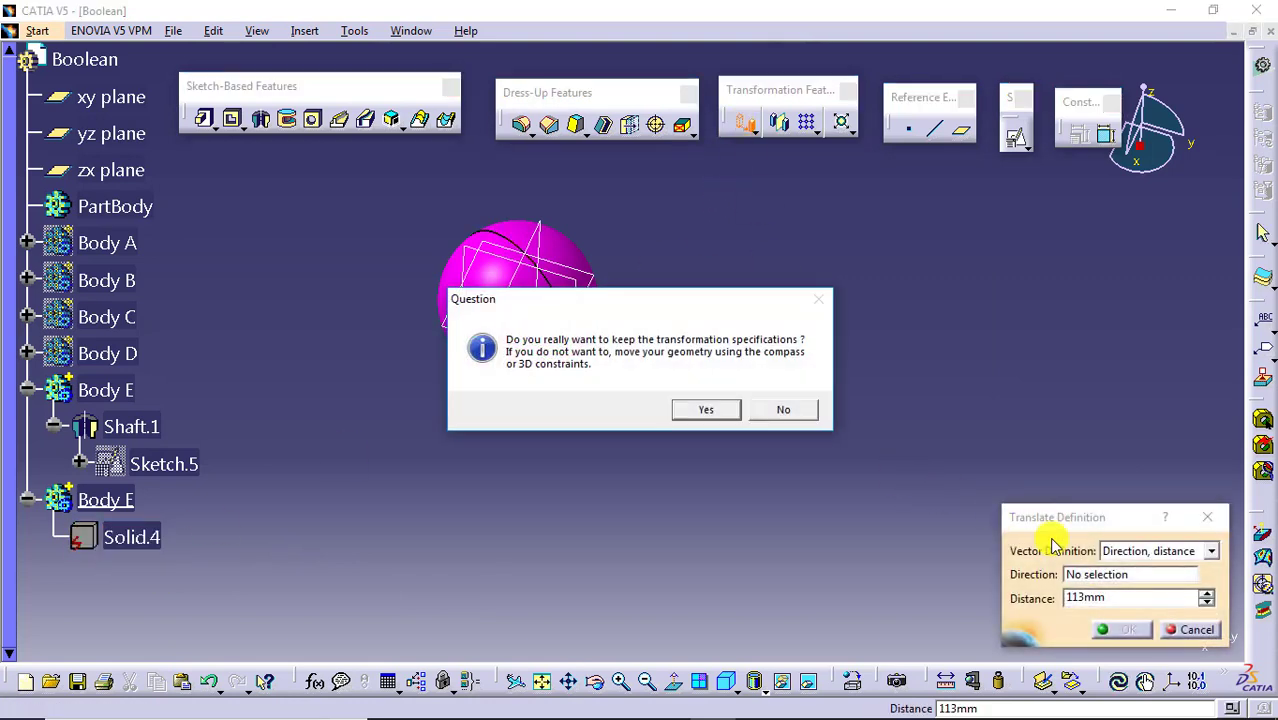
pyautogui.click(706, 409)
pyautogui.rightClick(1084, 573)
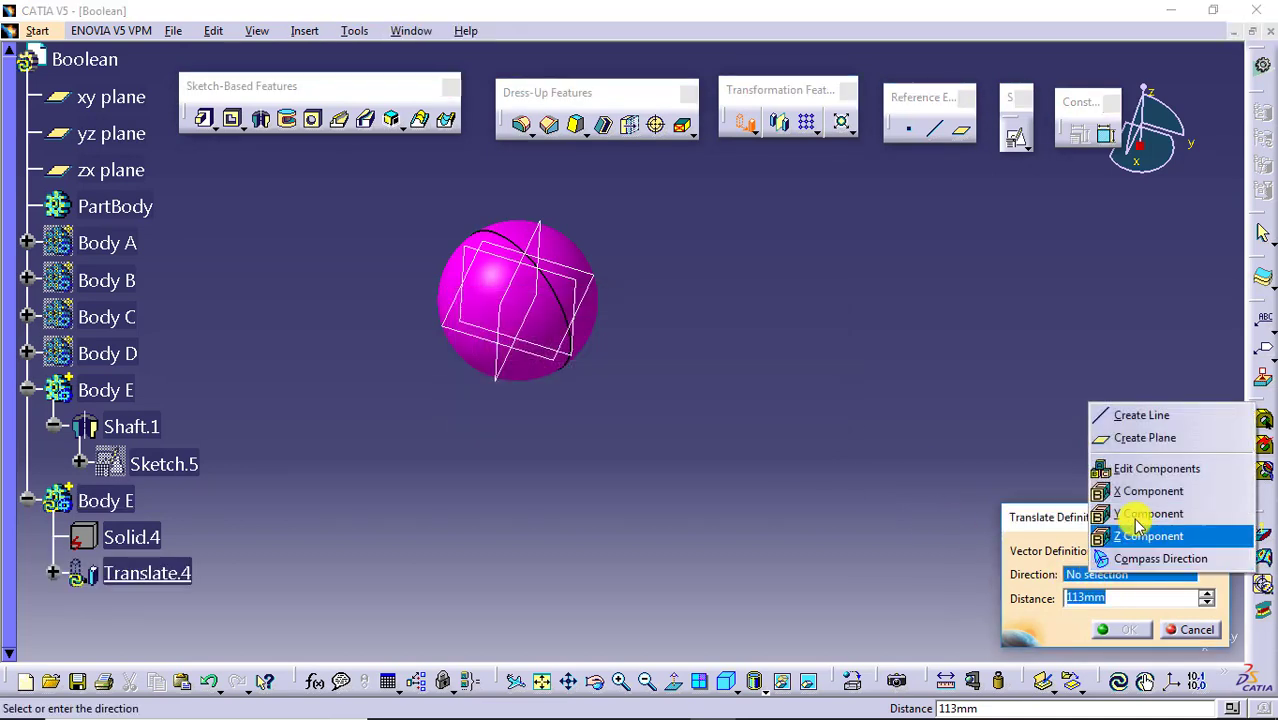
pyautogui.click(1140, 514)
pyautogui.click(1105, 628)
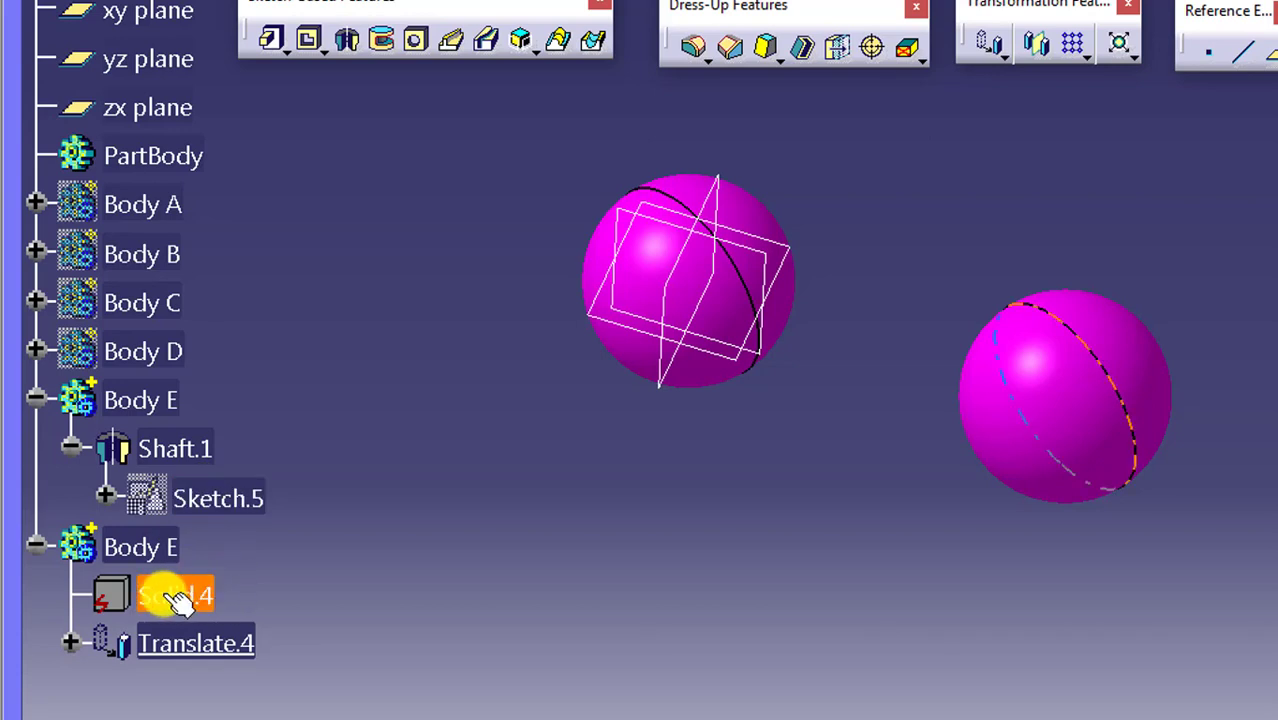
# Change the arc diameter in the original Body E's sketch to 80 mm and return to the part.
pyautogui.click(221, 498)
pyautogui.doubleClick(221, 498)
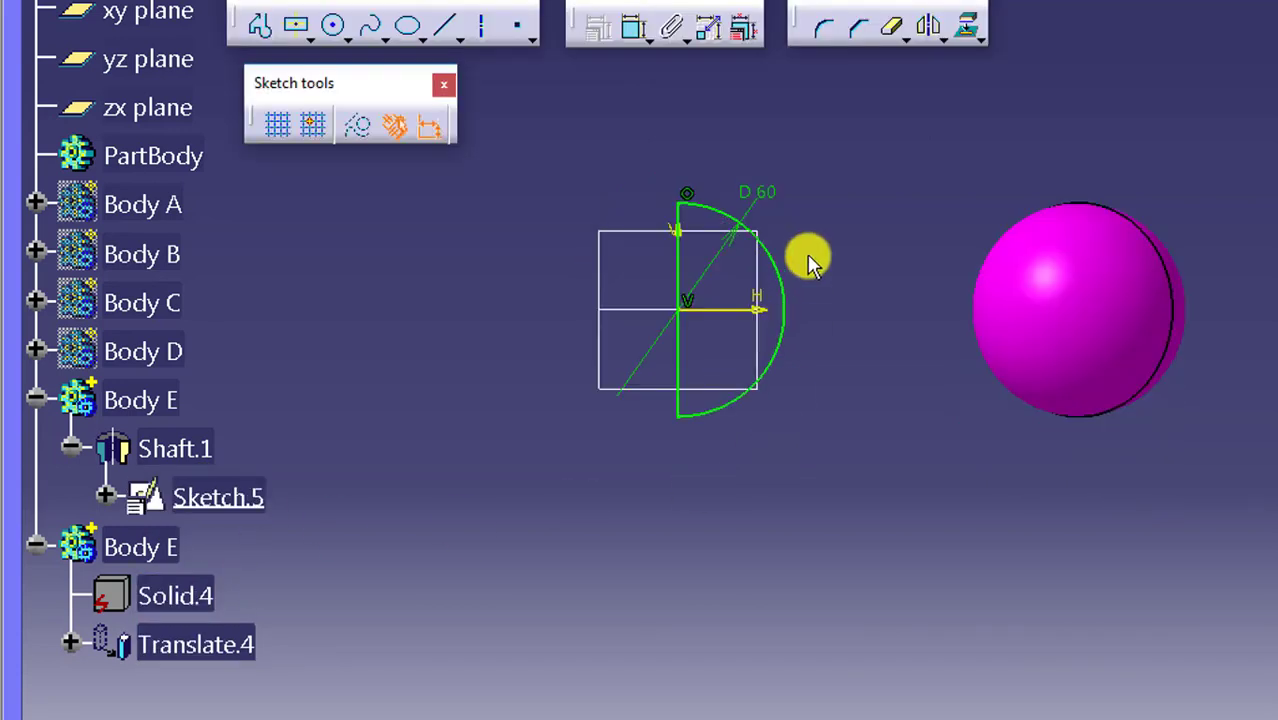
pyautogui.doubleClick(763, 189)
pyautogui.write('80mm')
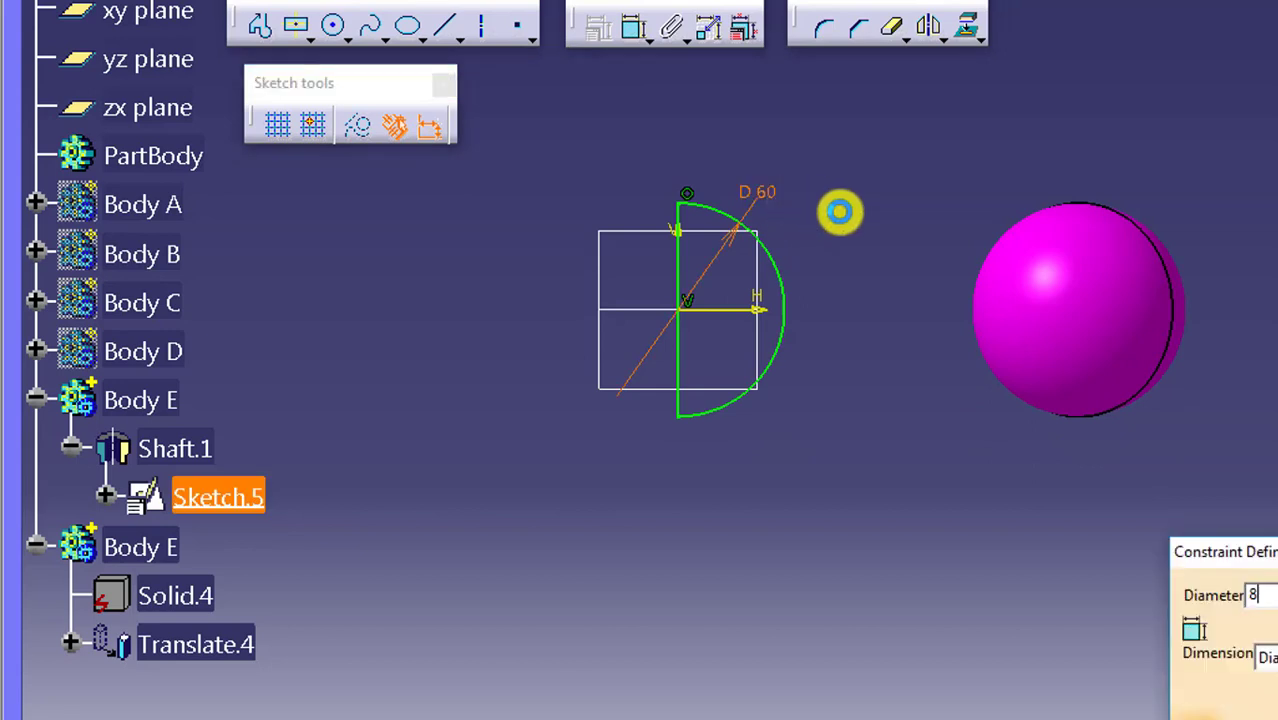
pyautogui.press('Return')
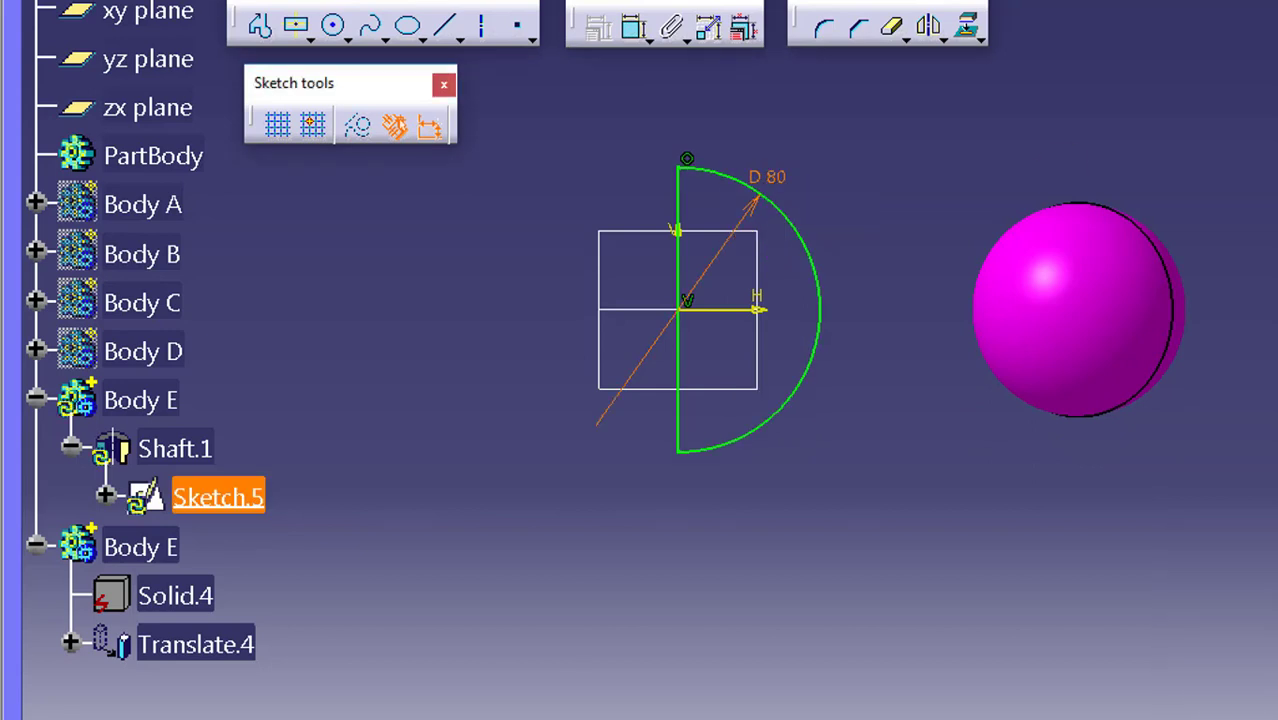
pyautogui.hotkey('ctrl', 'q')
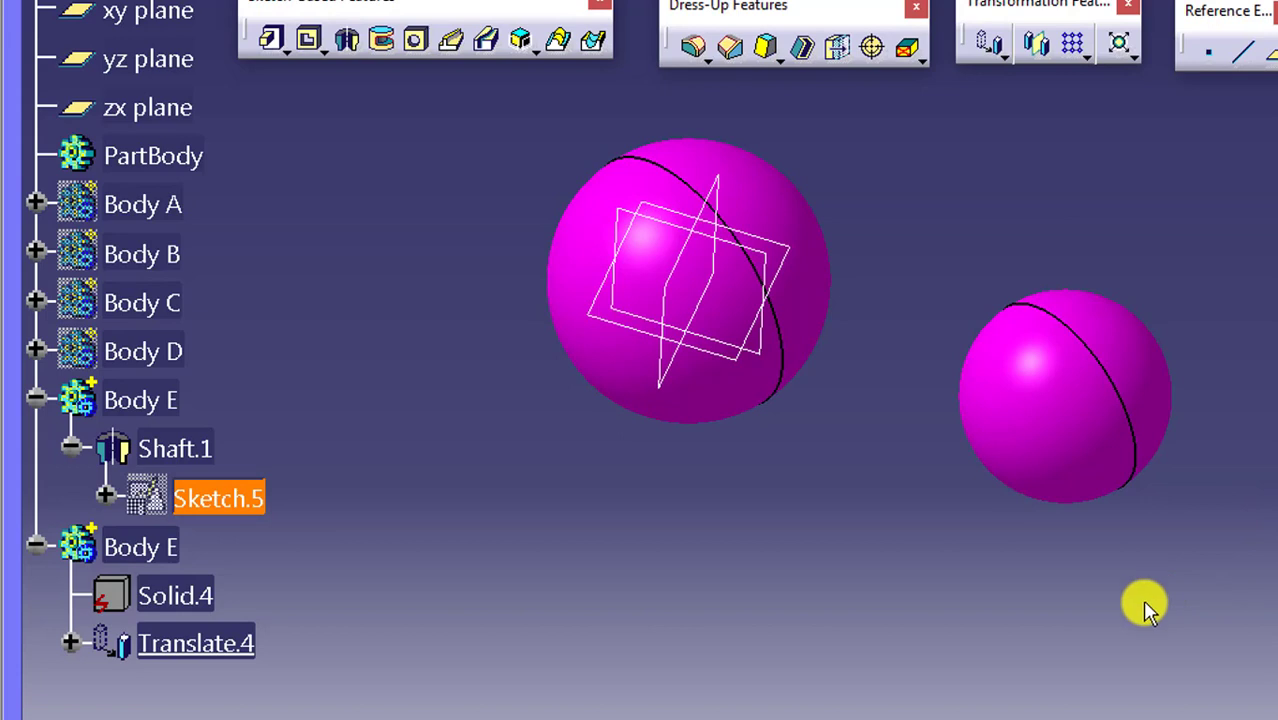
# Compare the original sphere with the translated copy and examine the copy's isolated solid in the tree.
pyautogui.click(743, 176)
pyautogui.click(1163, 395)
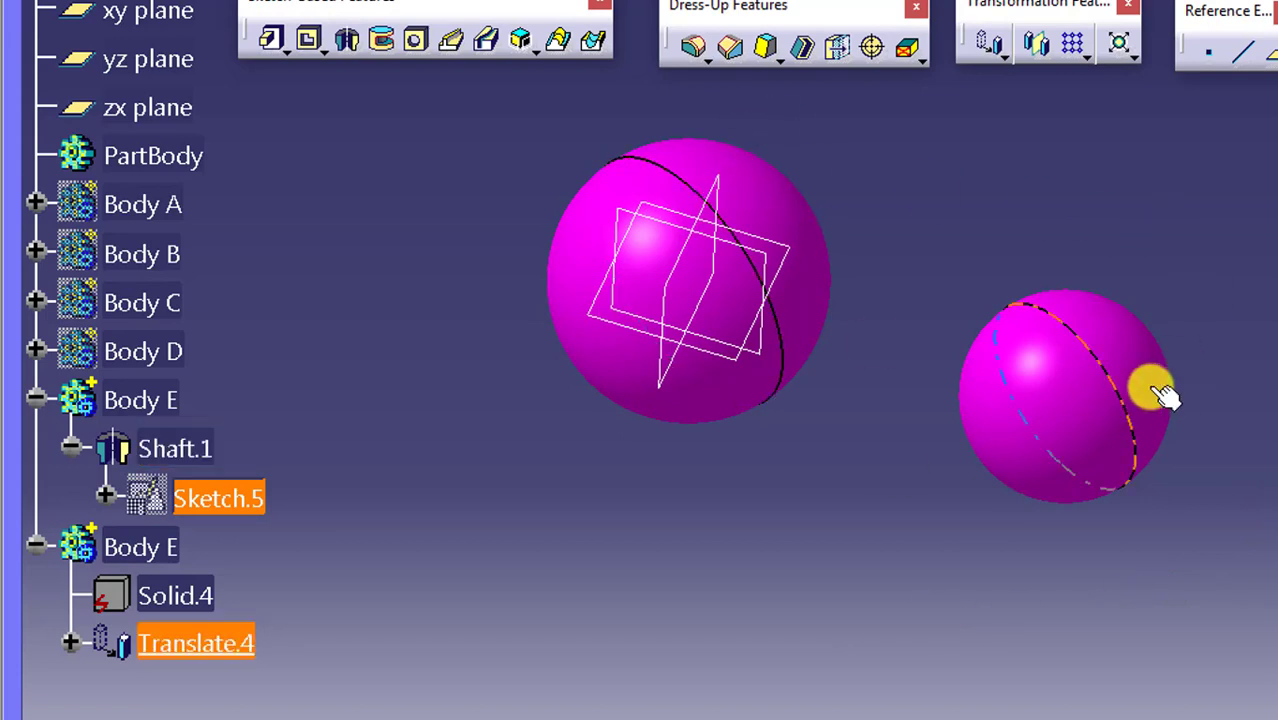
pyautogui.click(103, 598)
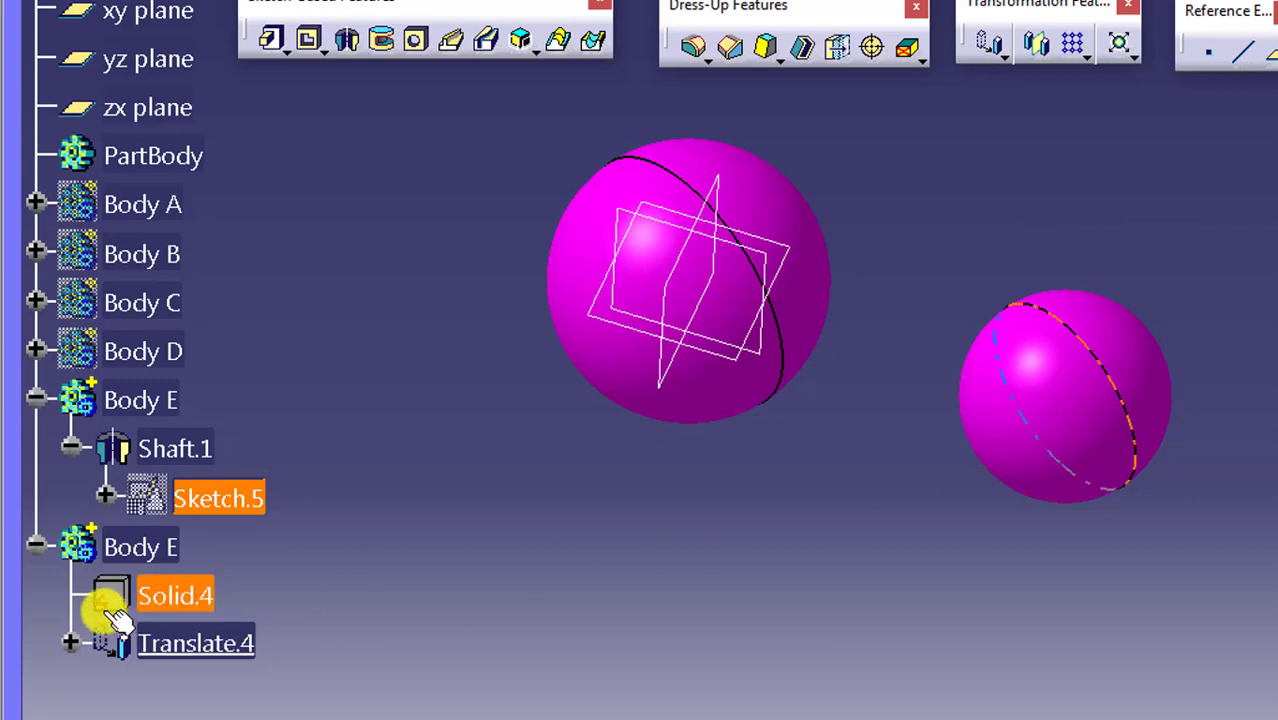
pyautogui.click(480, 615)
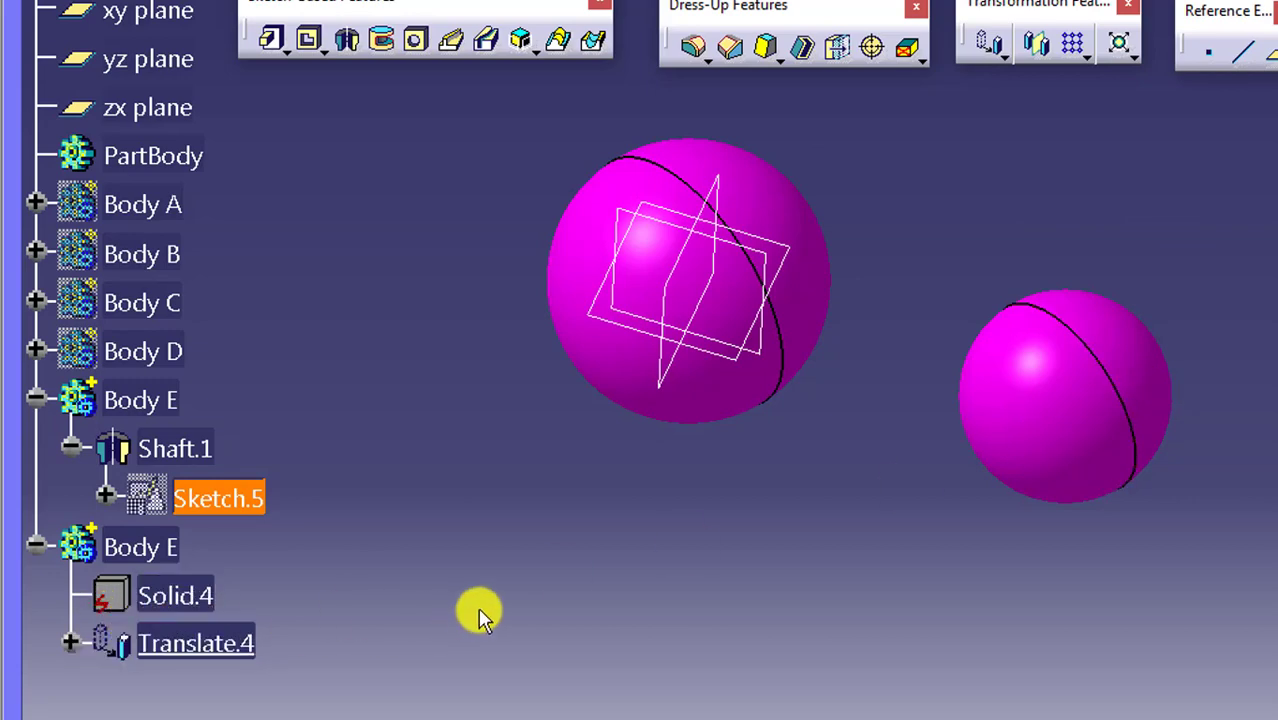